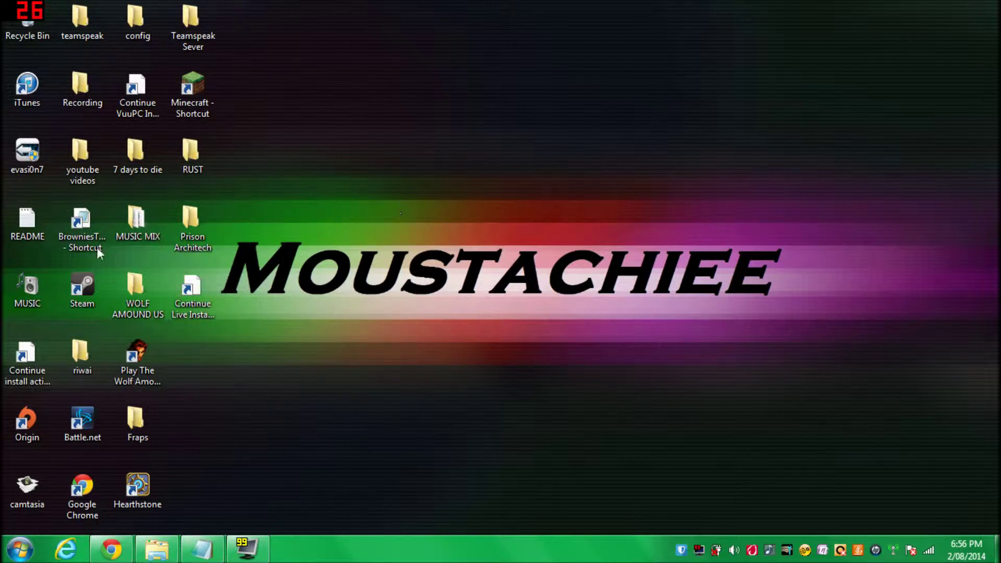
Step: Restore the untitled Notepad notes that list the Rust, Vredist and Winrar download links
click(192, 554)
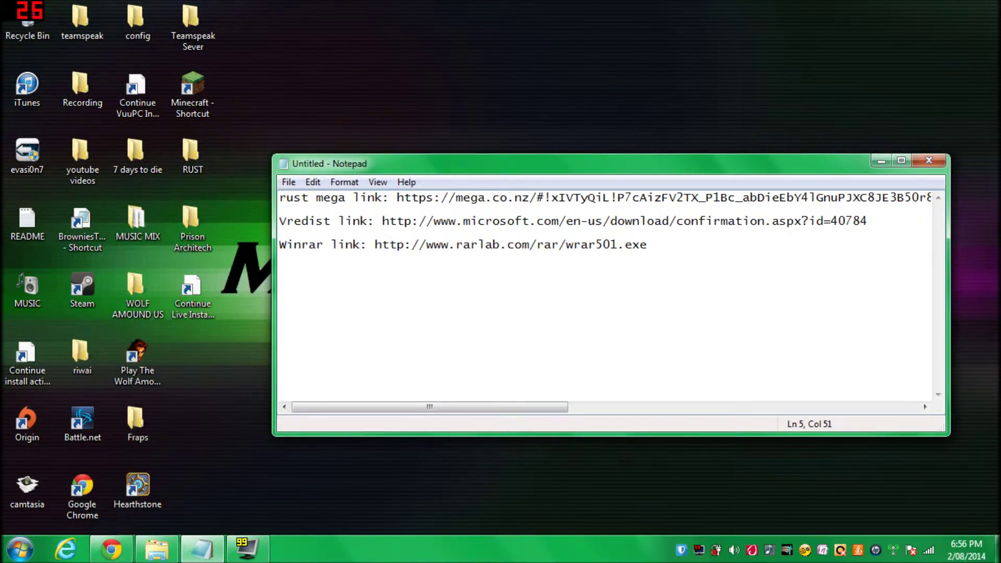
Step: Check Rust.zip (505.4 MB) downloading on MEGA, then select the Vredist link in the notes
mouse_move(448, 409)
mouse_down()
mouse_move(498, 409)
mouse_move(449, 409)
mouse_up()
click(123, 550)
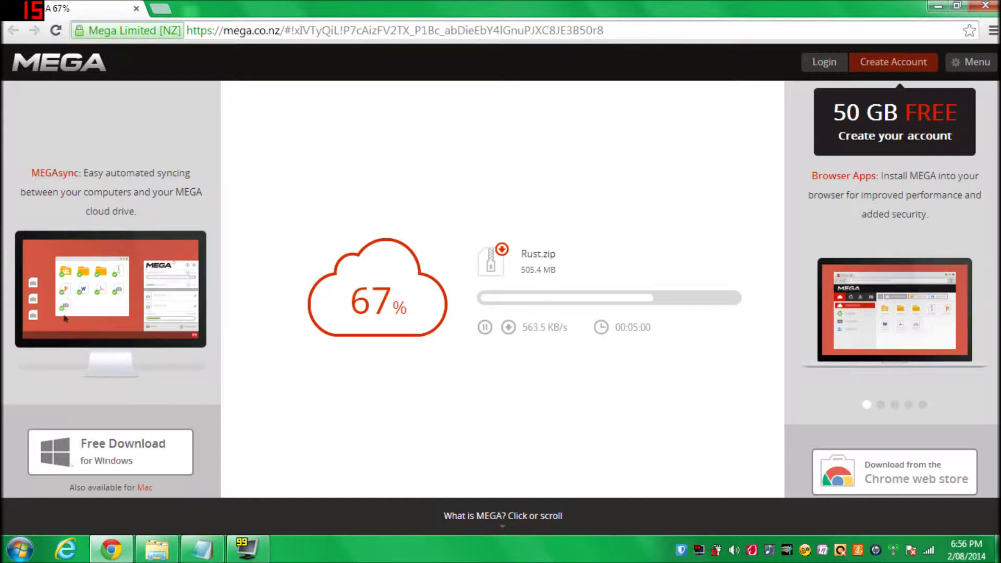
click(203, 546)
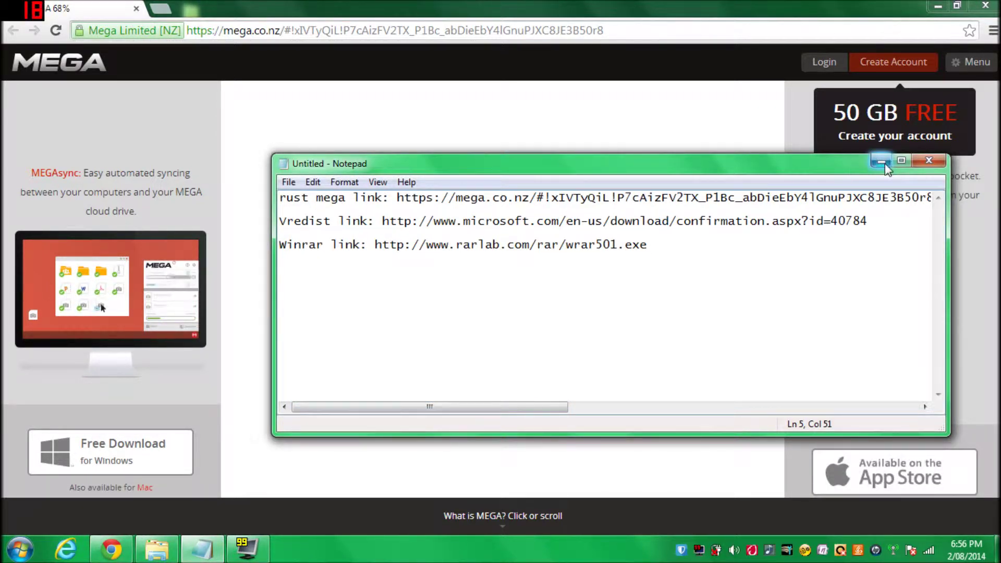
drag(382, 221, 868, 221)
key(ctrl+c)
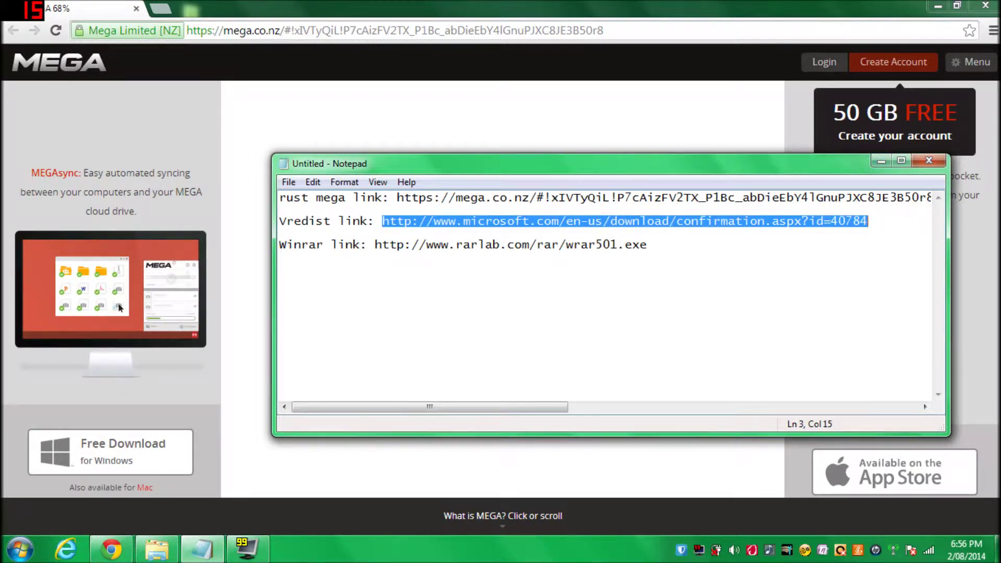
Step: Load the Vredist link in a new Chrome tab to download vcredist_arm (1).exe, then close that tab
click(647, 245)
click(177, 16)
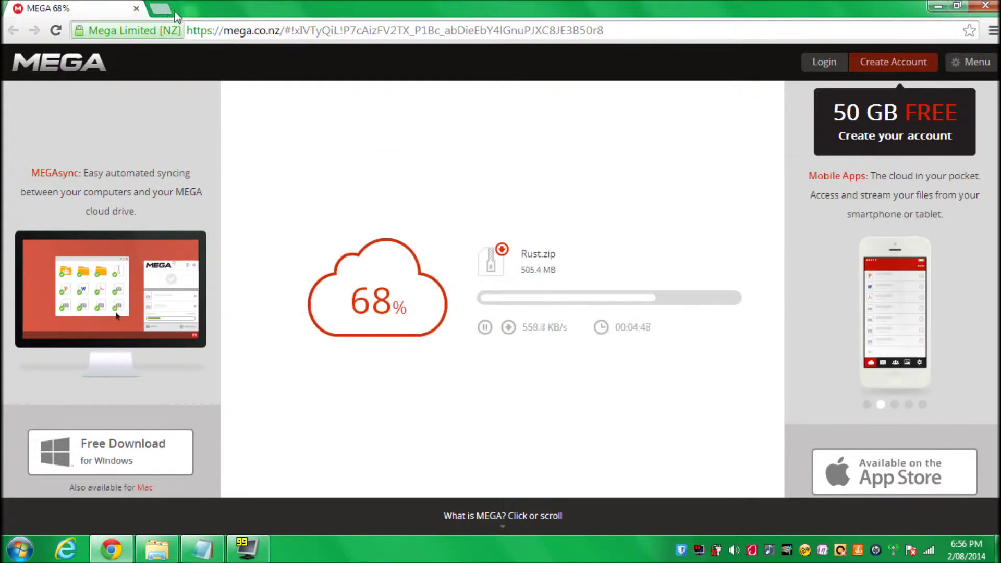
click(166, 13)
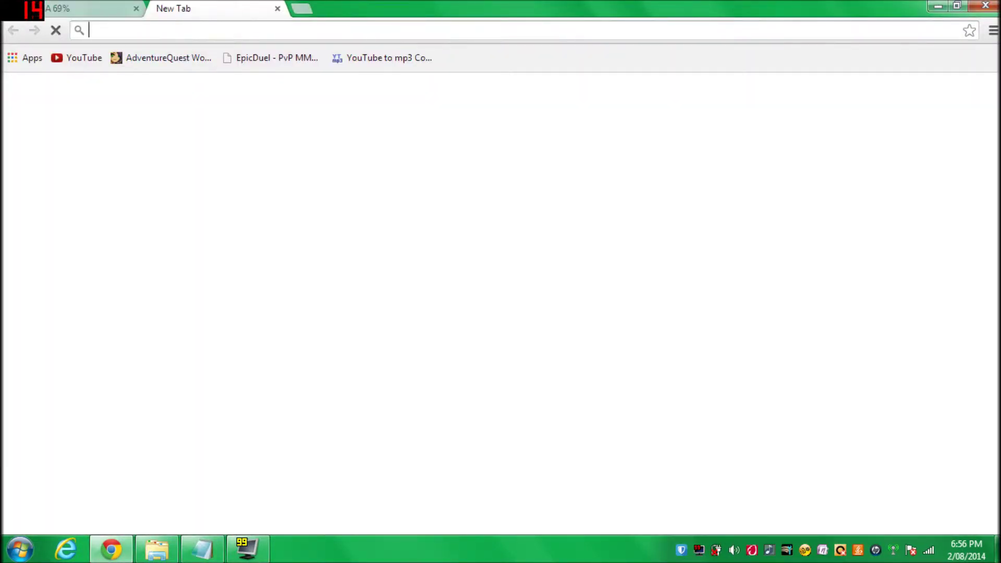
key(ctrl+v)
key(Return)
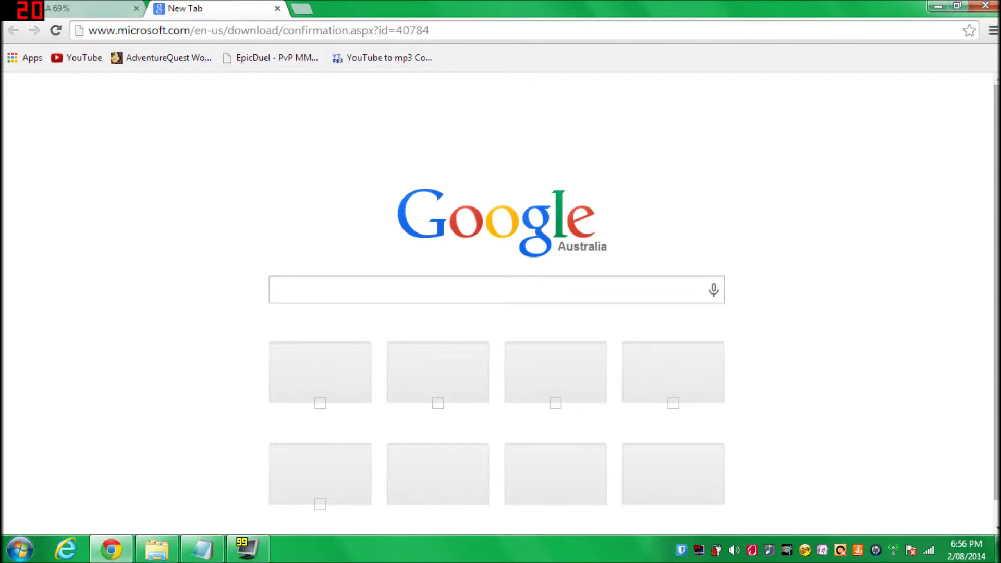
key(ctrl+l)
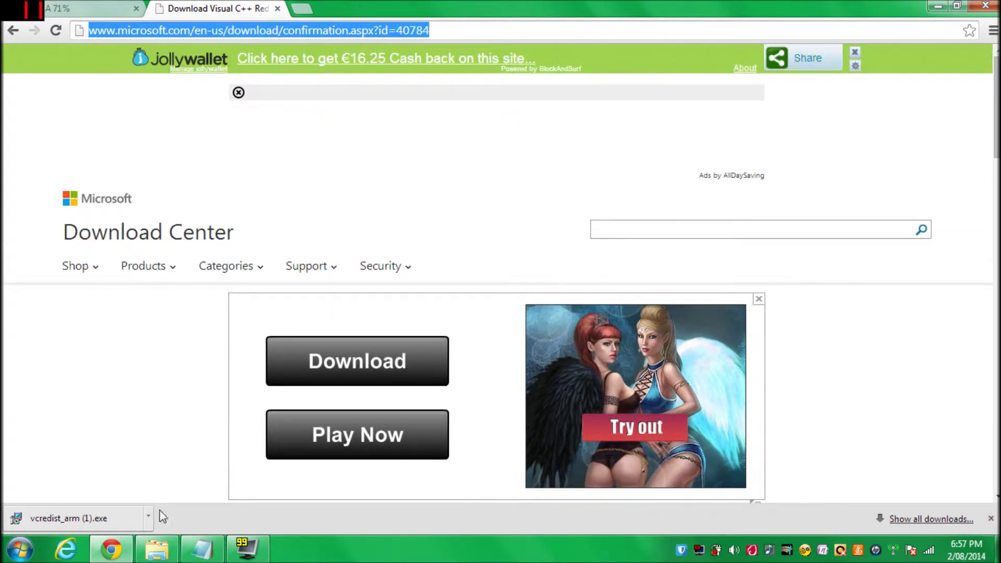
click(989, 520)
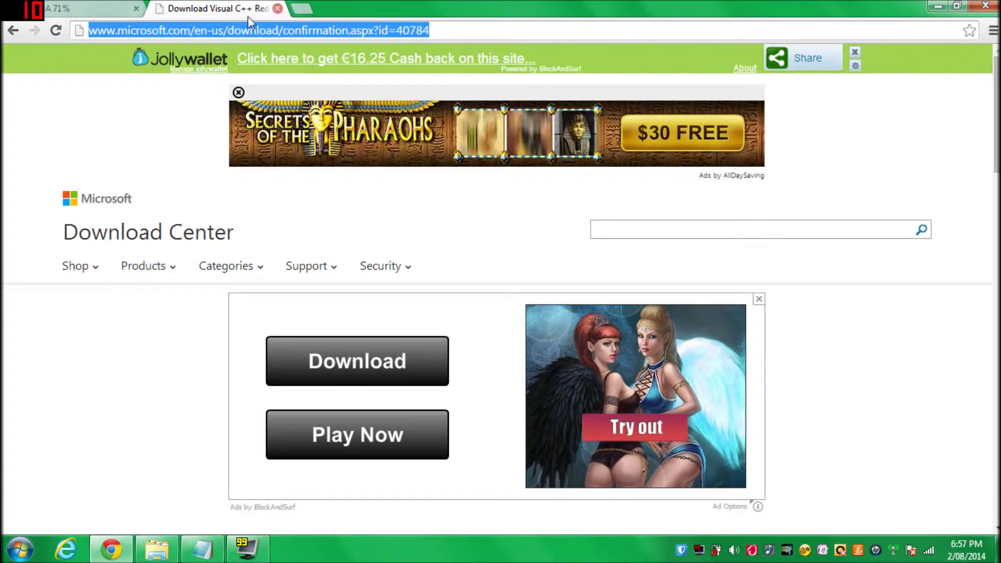
click(277, 9)
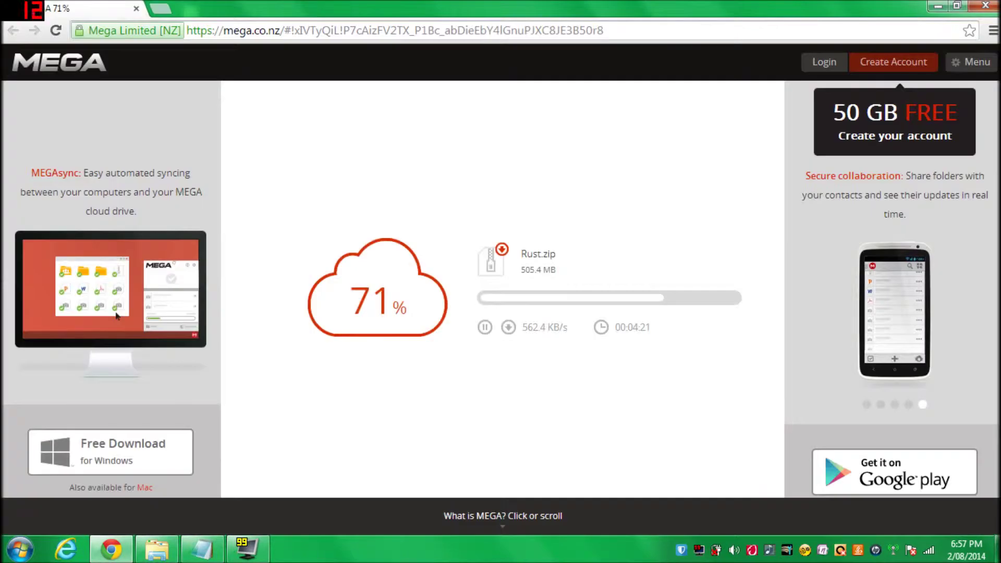
Step: Copy the Winrar link from the notes and load it in a new Chrome tab
click(203, 550)
click(204, 551)
click(203, 552)
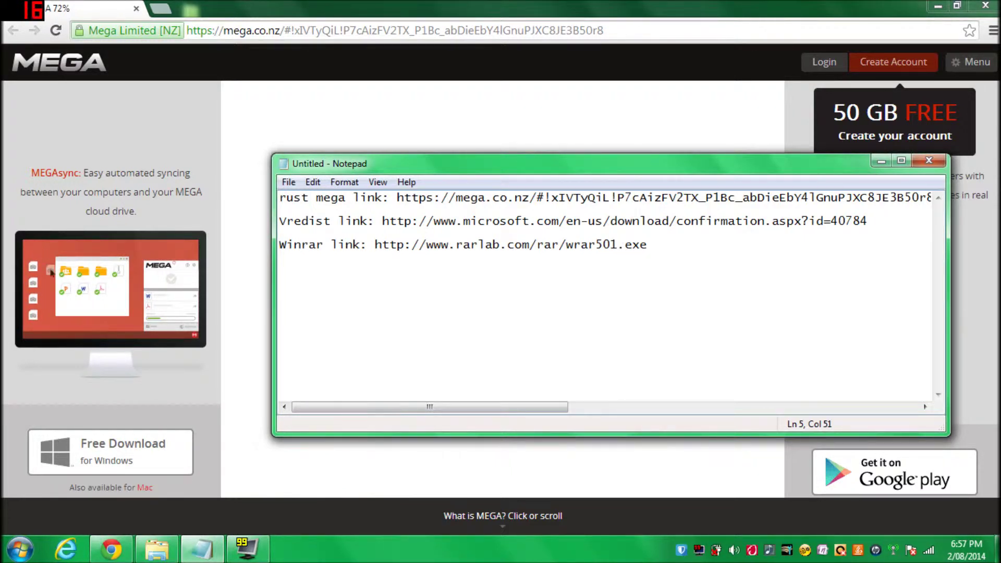
key(ctrl+shift+Left)
key(ctrl+c)
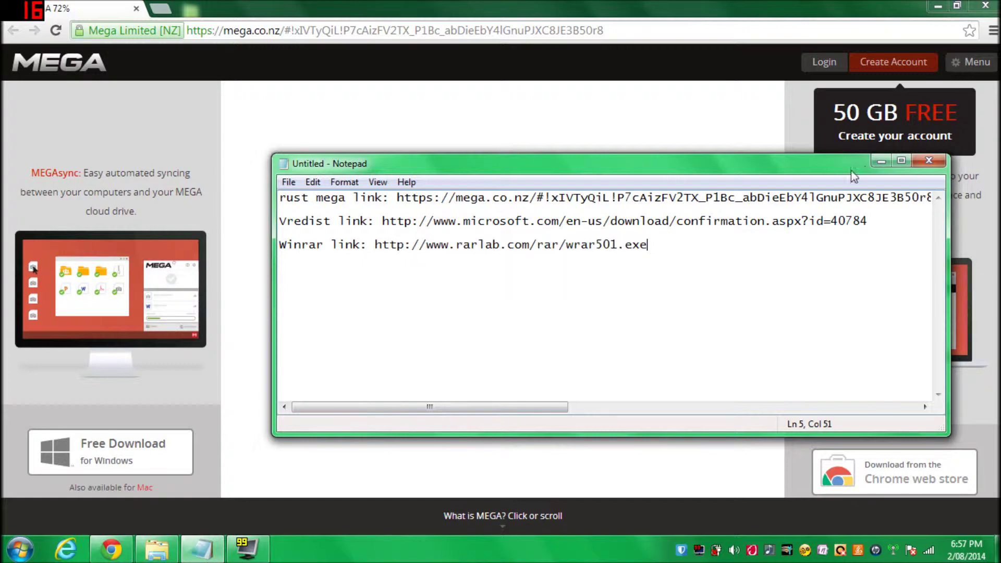
click(162, 9)
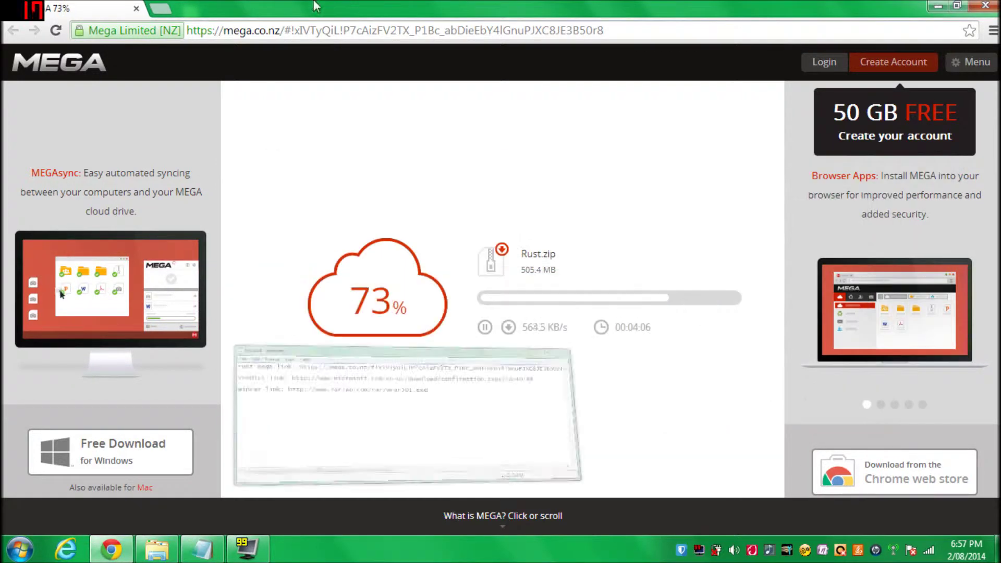
click(162, 9)
key(ctrl+v)
key(Return)
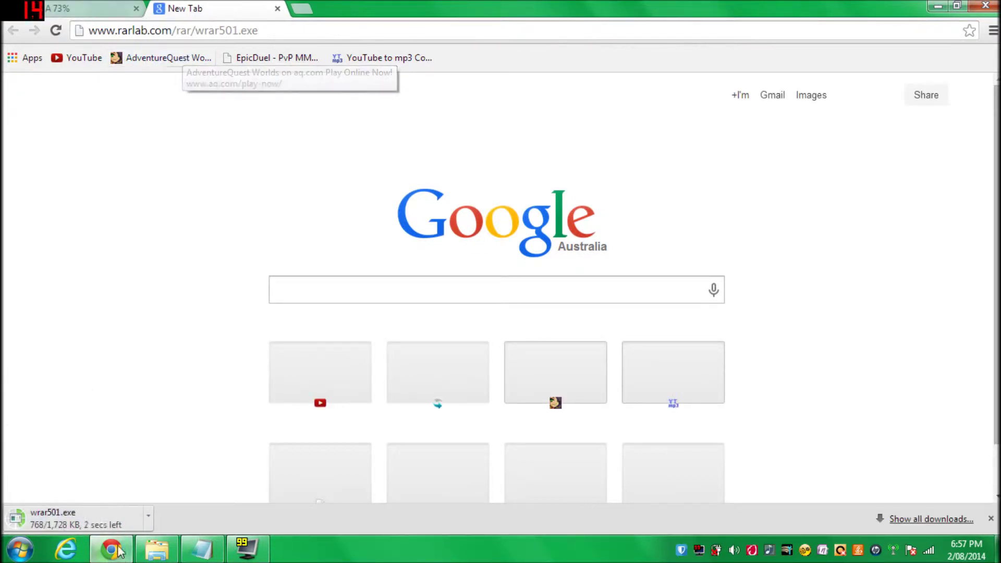
Step: Cancel the wrar501.exe download, close the downloads bar and return to the MEGA tab
click(153, 520)
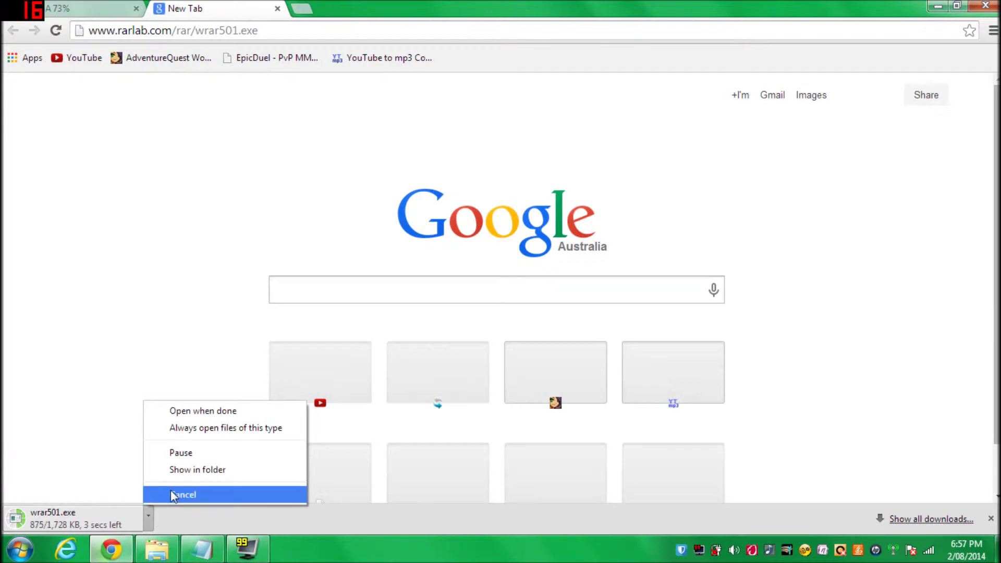
click(156, 494)
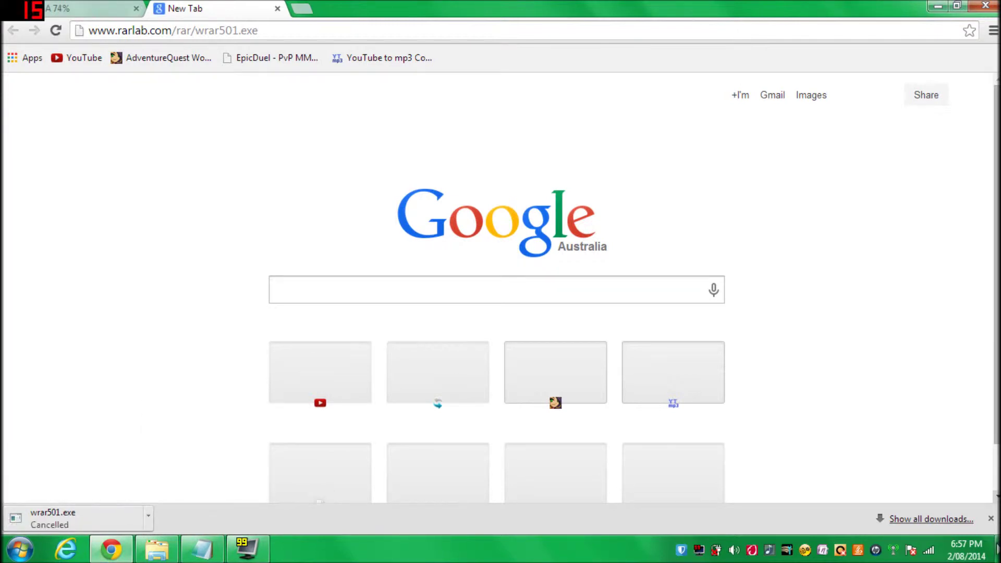
click(991, 518)
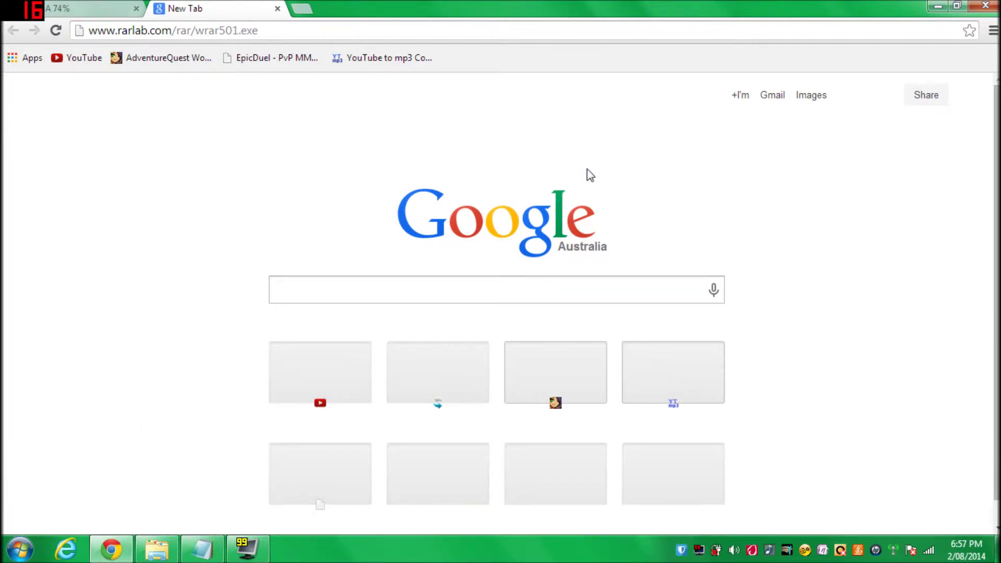
click(90, 7)
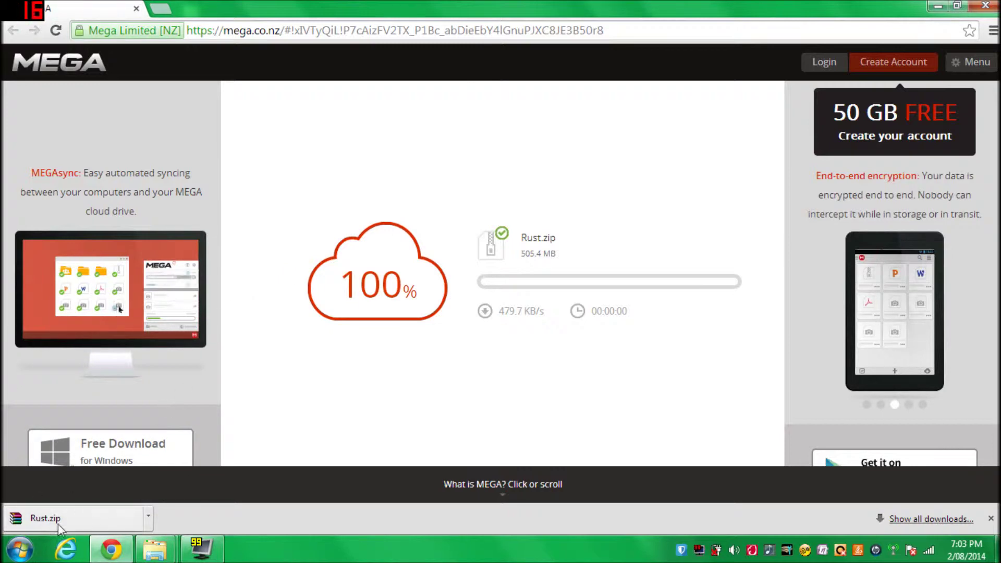
Step: Show the finished Rust.zip download in its Downloads folder
click(149, 517)
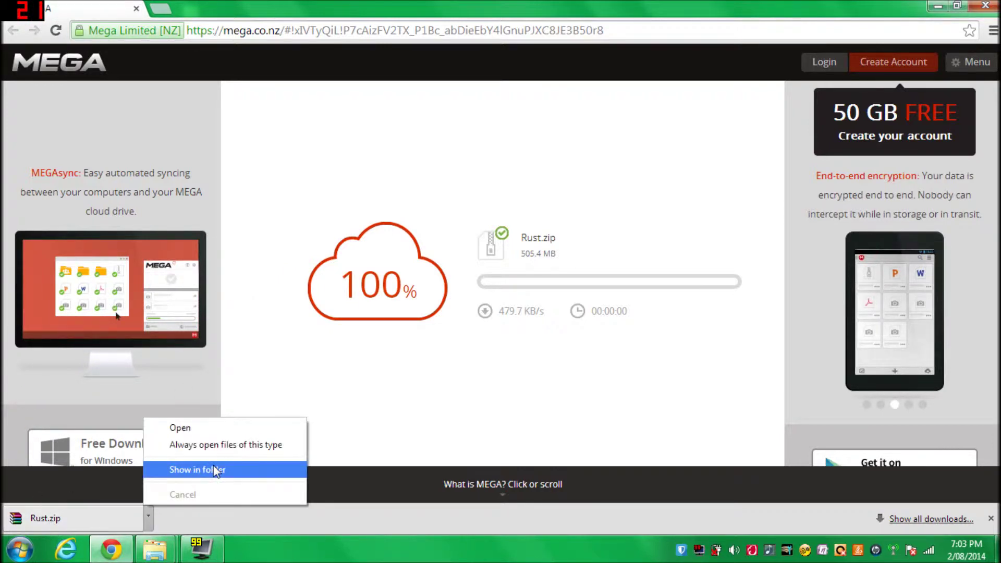
click(211, 473)
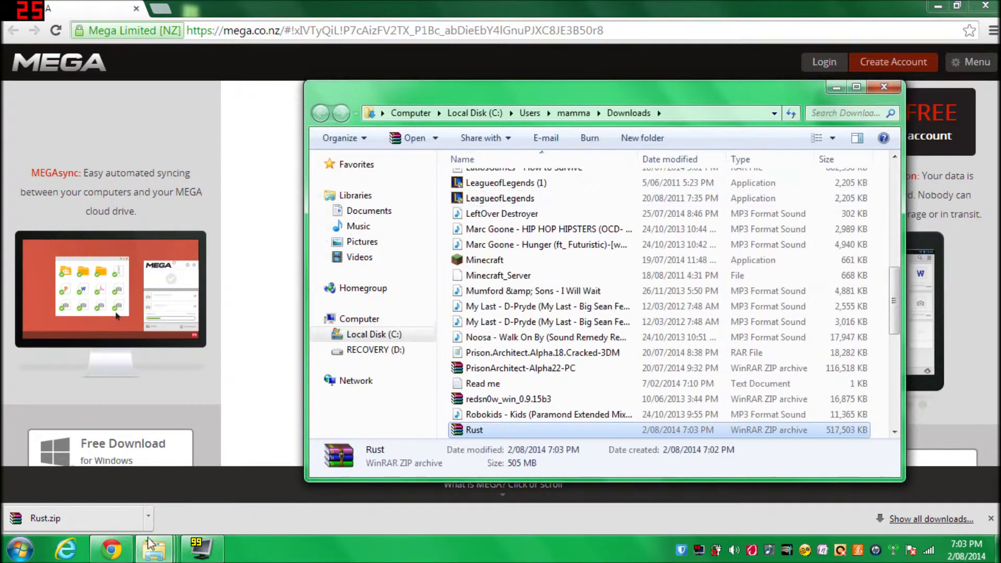
mouse_move(151, 552)
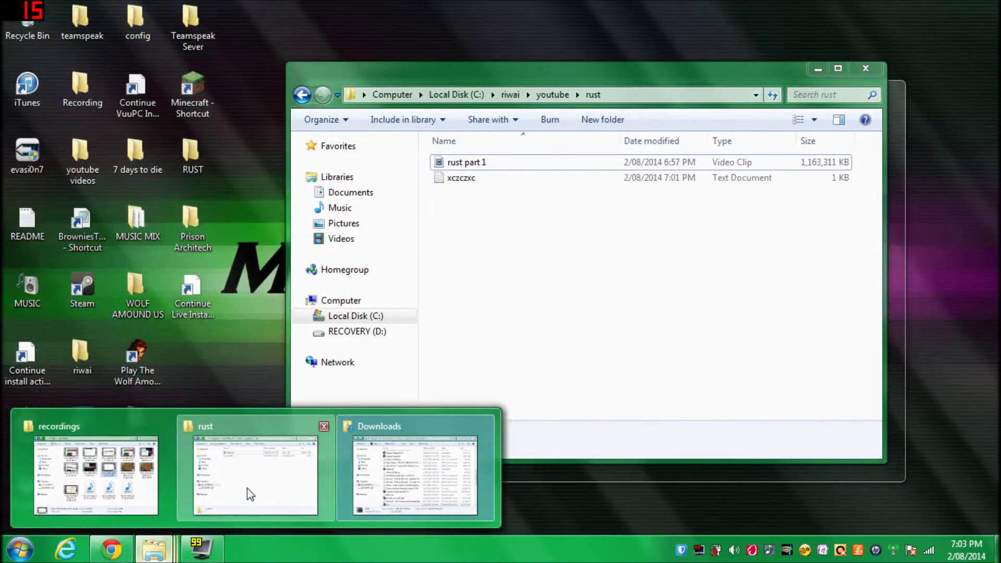
click(248, 488)
Step: Move Rust.zip into the riwai\youtube\rust folder, close Downloads and minimize Chrome
drag(527, 72, 175, 80)
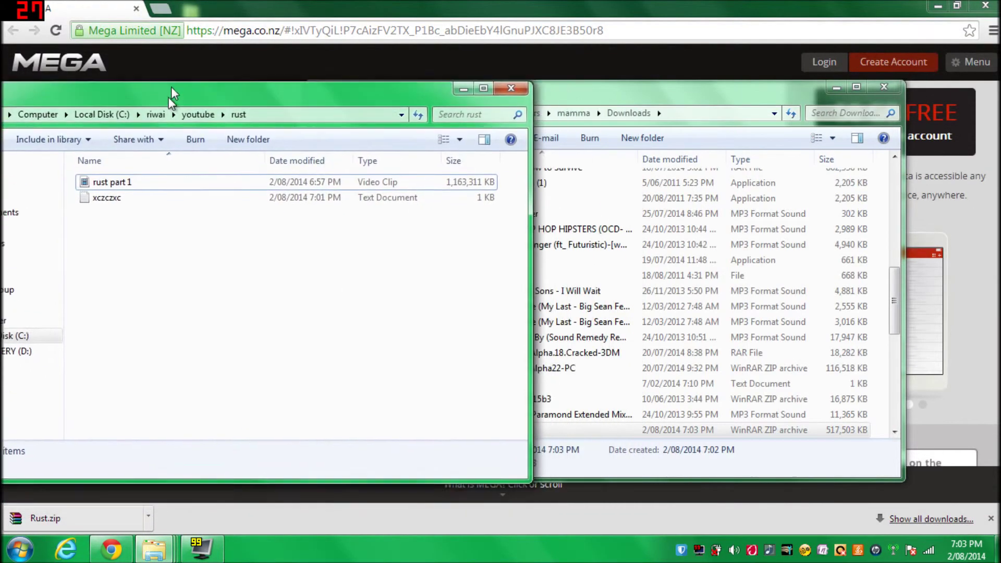
drag(630, 86, 734, 55)
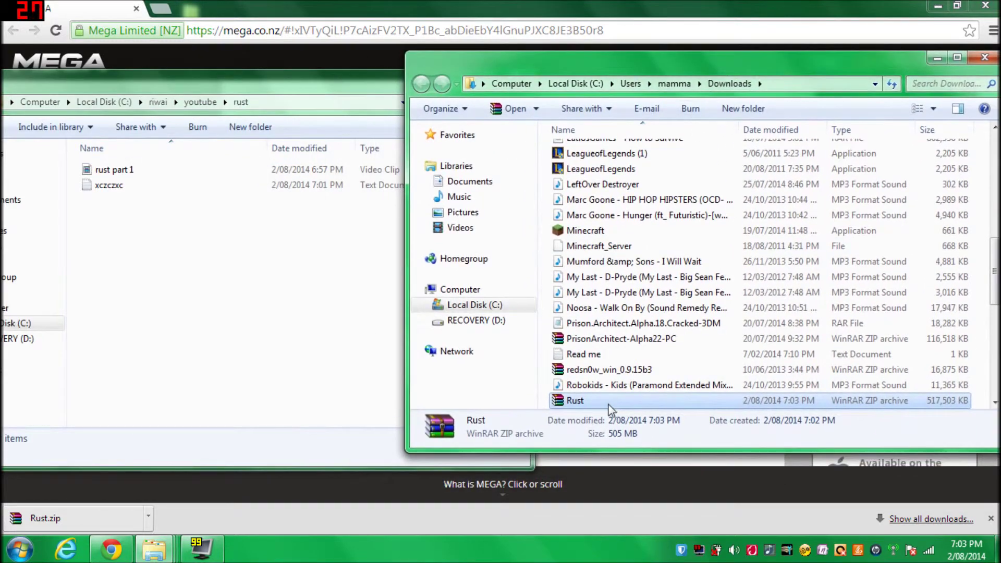
drag(606, 401, 270, 365)
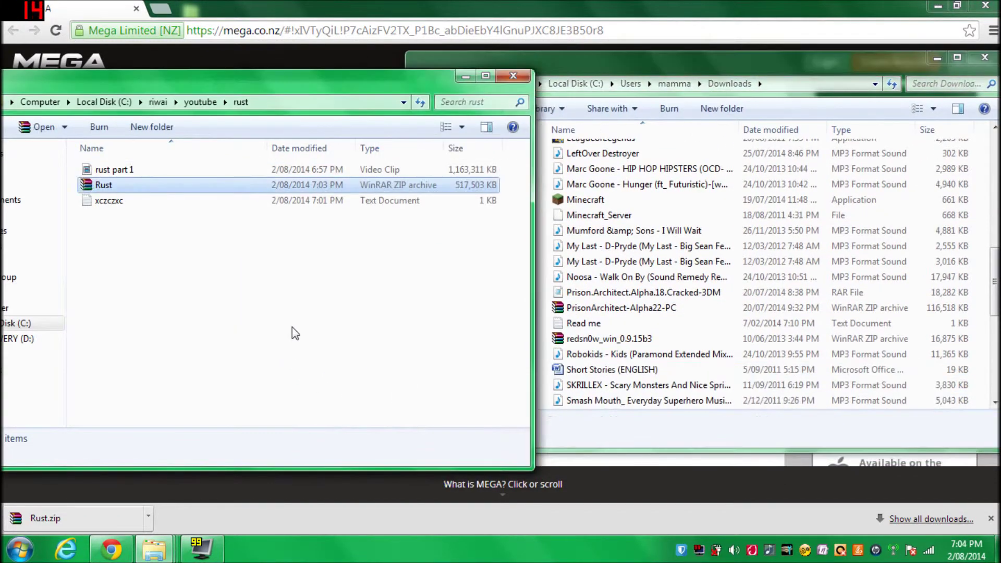
click(984, 57)
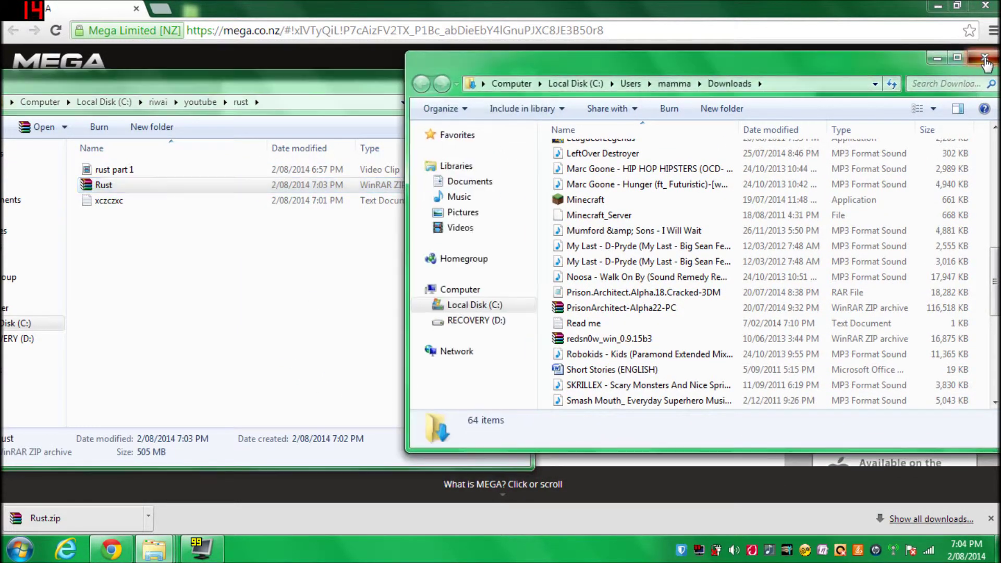
click(937, 5)
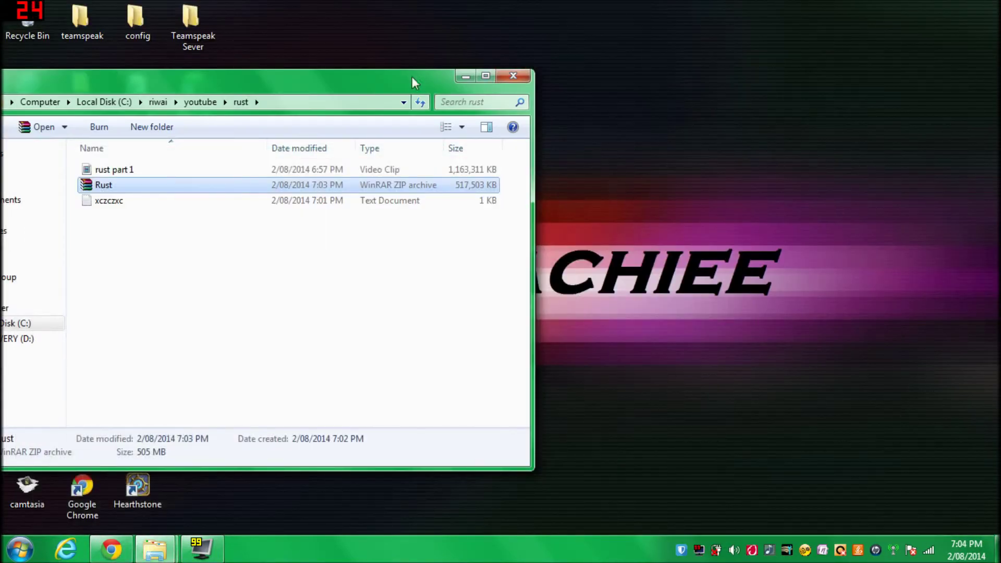
drag(461, 78, 695, 107)
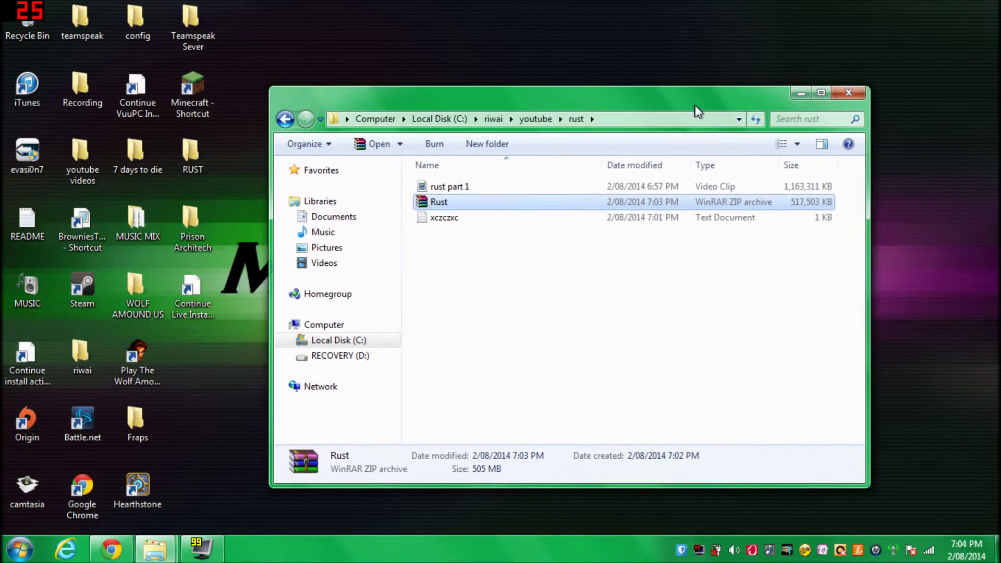
click(514, 313)
Step: Start WinRAR's Extract files for the Rust.zip archive
right_click(453, 208)
click(437, 206)
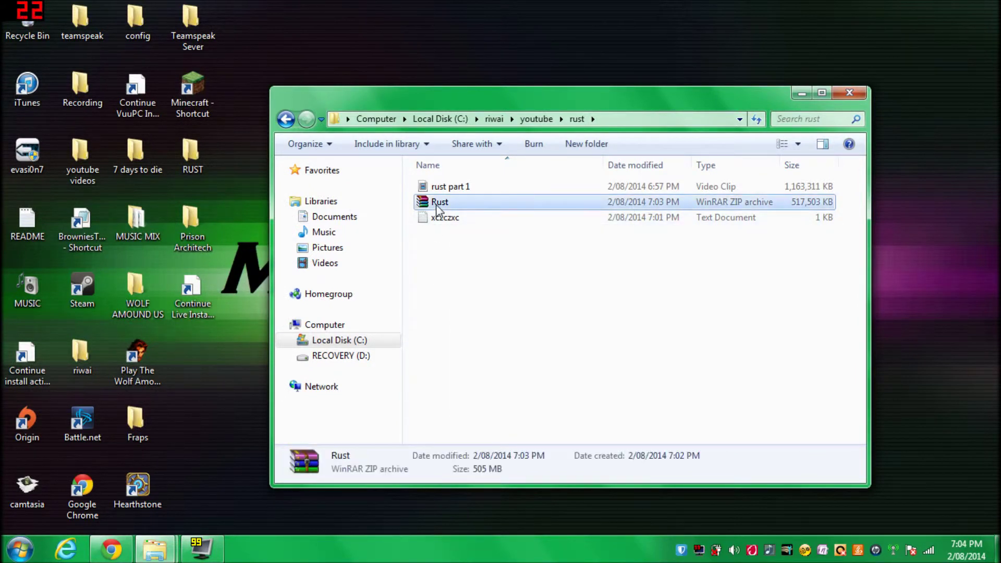
right_click(437, 208)
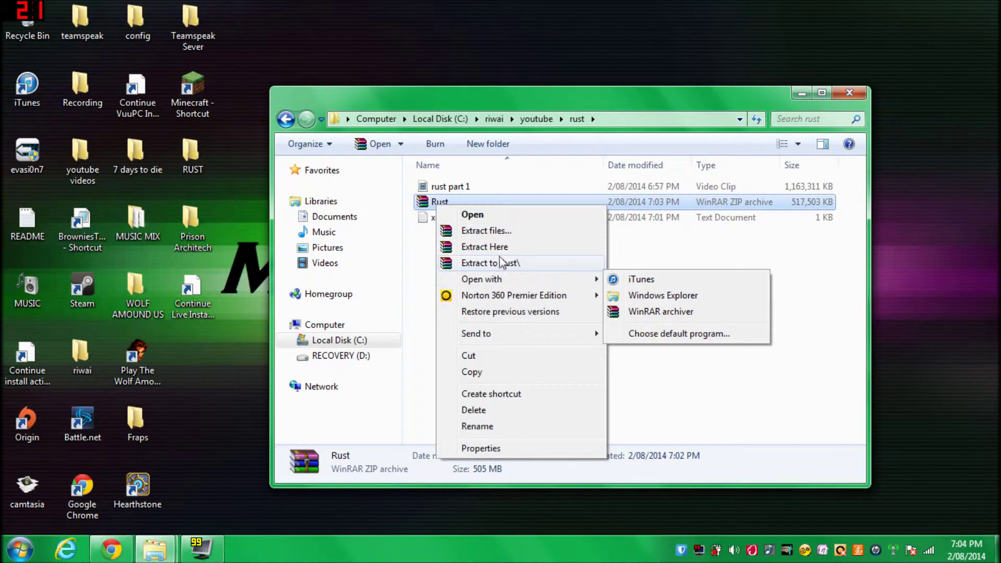
click(505, 232)
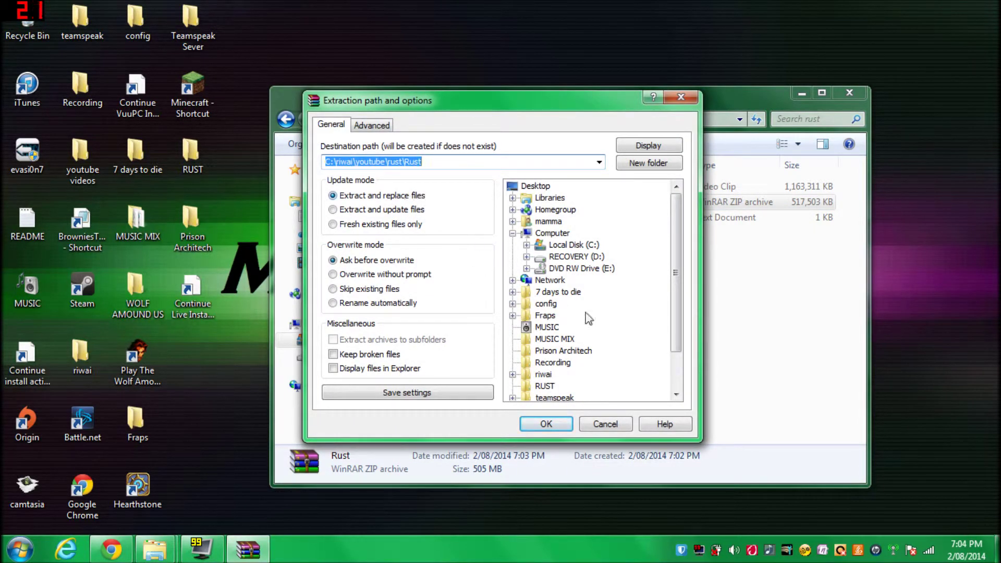
Step: Choose Desktop\RUST as the destination and extract the archive
click(563, 350)
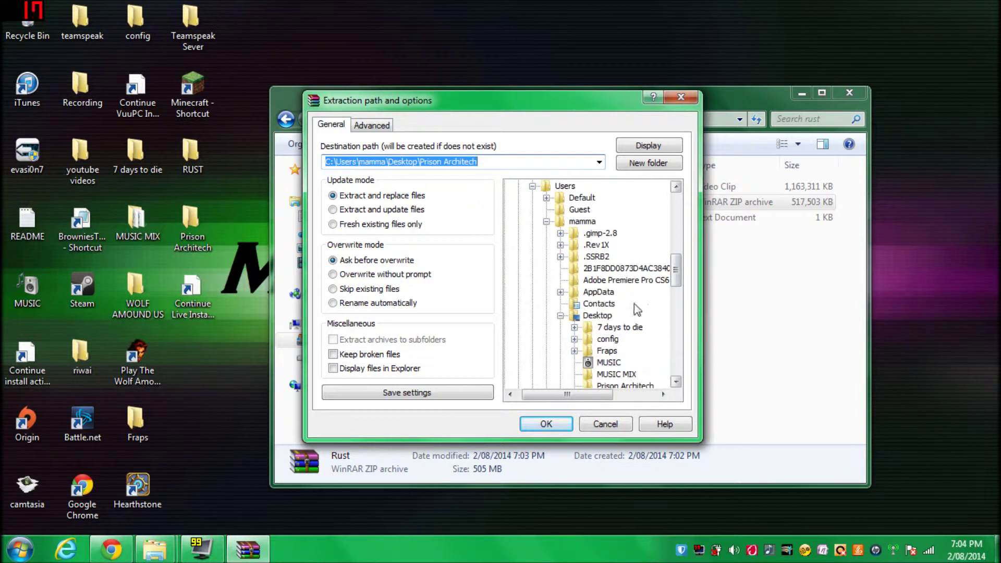
scroll(674, 286, down, 3)
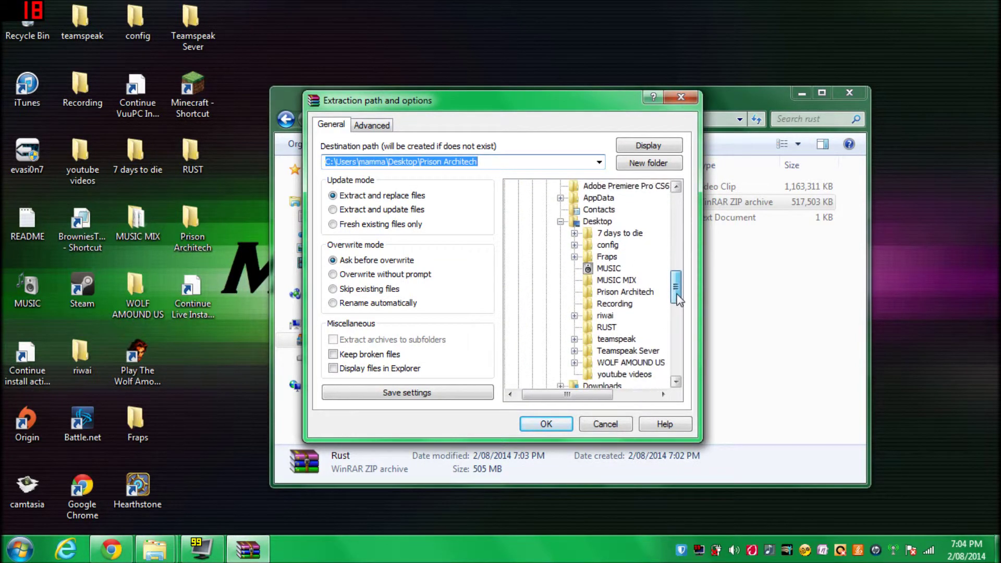
click(606, 328)
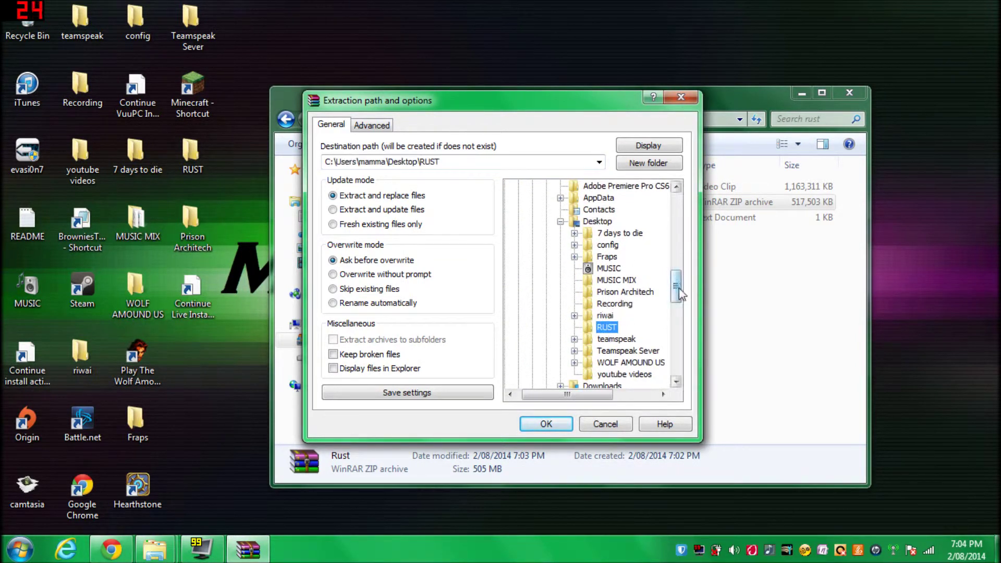
drag(676, 295, 678, 372)
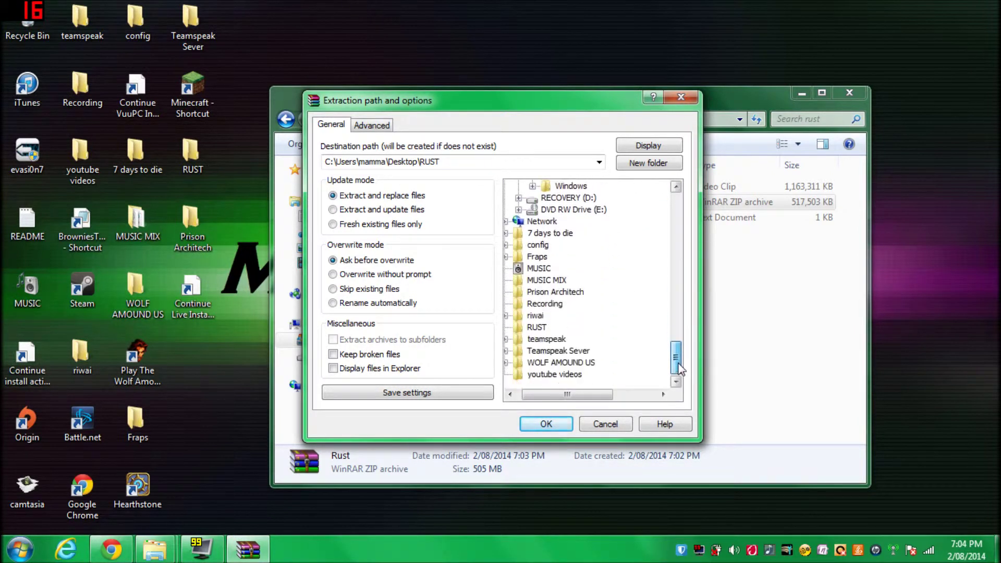
click(533, 315)
click(536, 328)
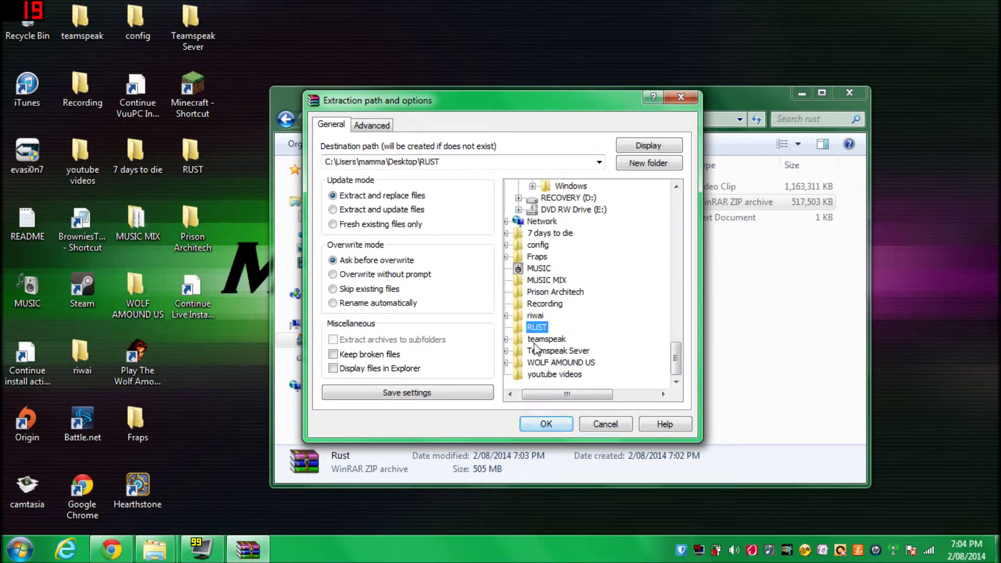
click(540, 427)
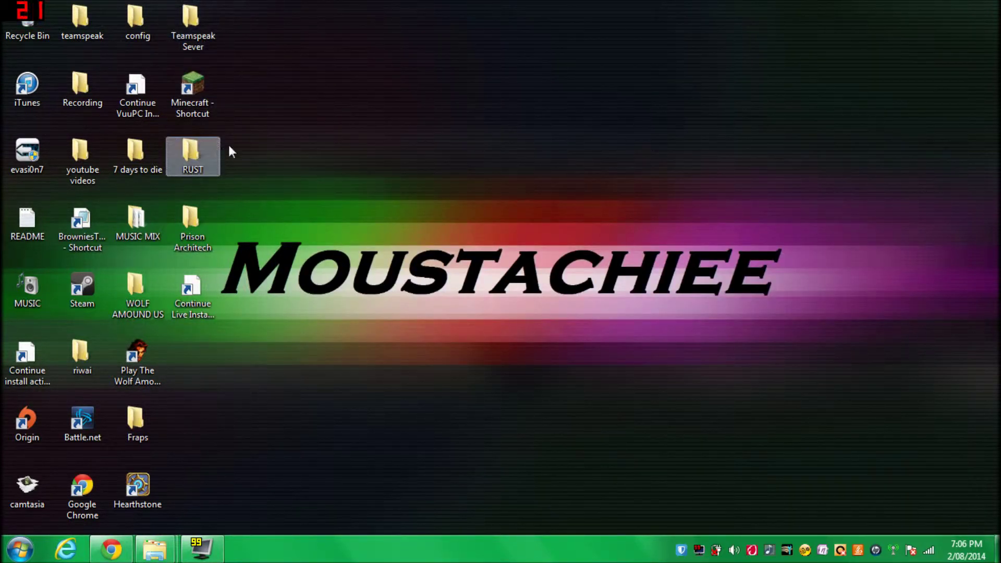
Step: Open the desktop RUST\Rust folder and its LumaEmu configuration file
double_click(199, 164)
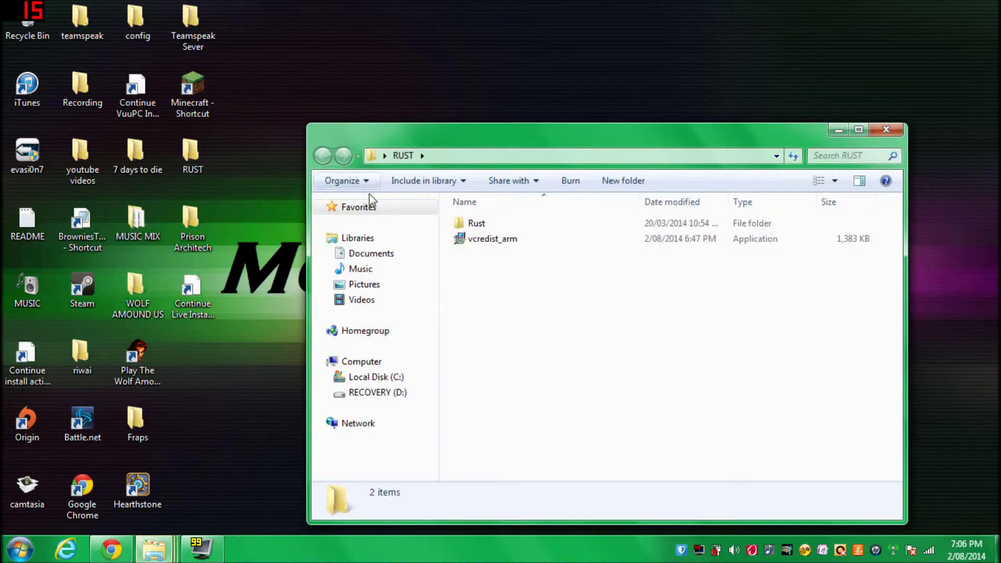
double_click(522, 224)
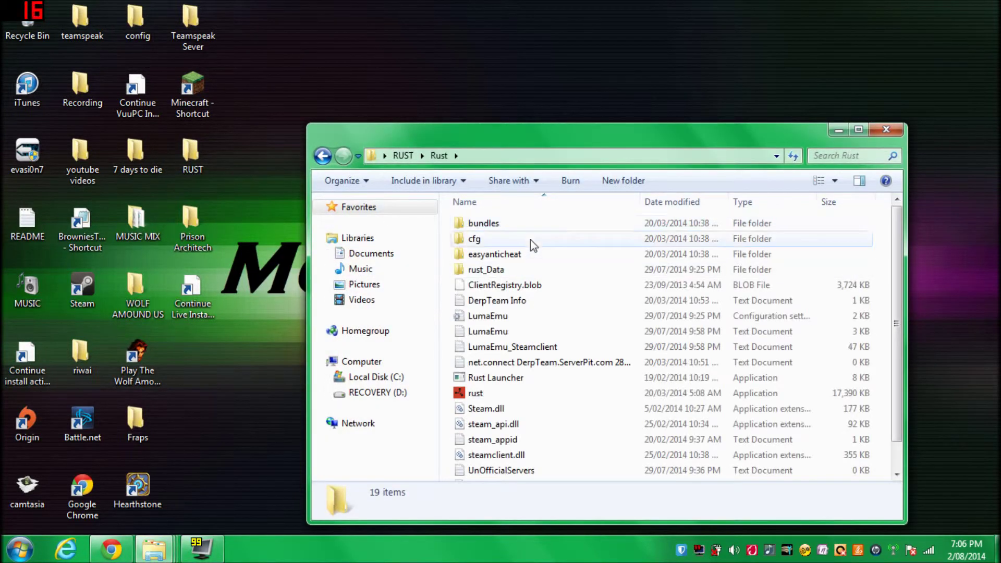
double_click(542, 317)
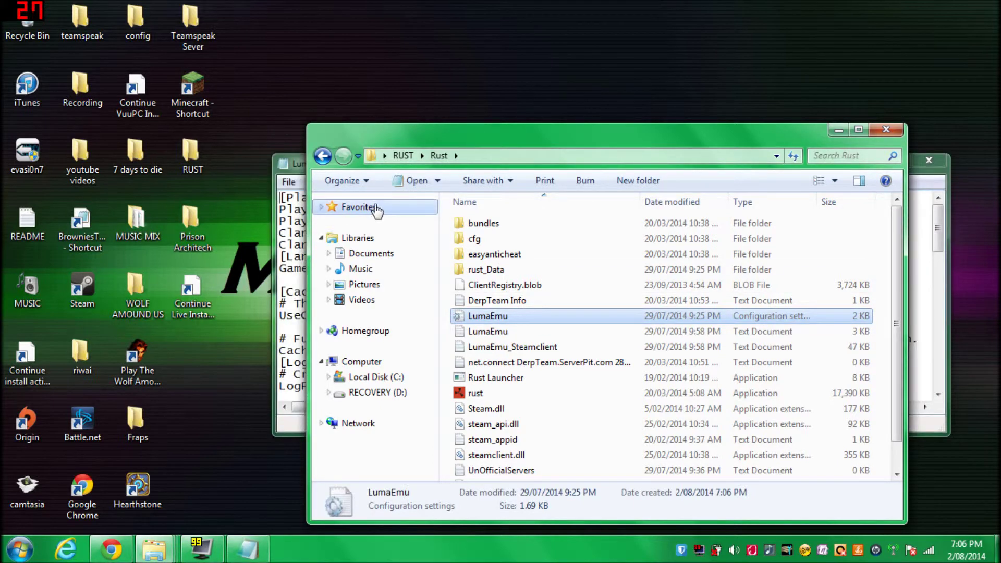
Step: Replace the old TheKickbackSpot PlayerName and PlayerNickname values with the player's new handle
click(294, 168)
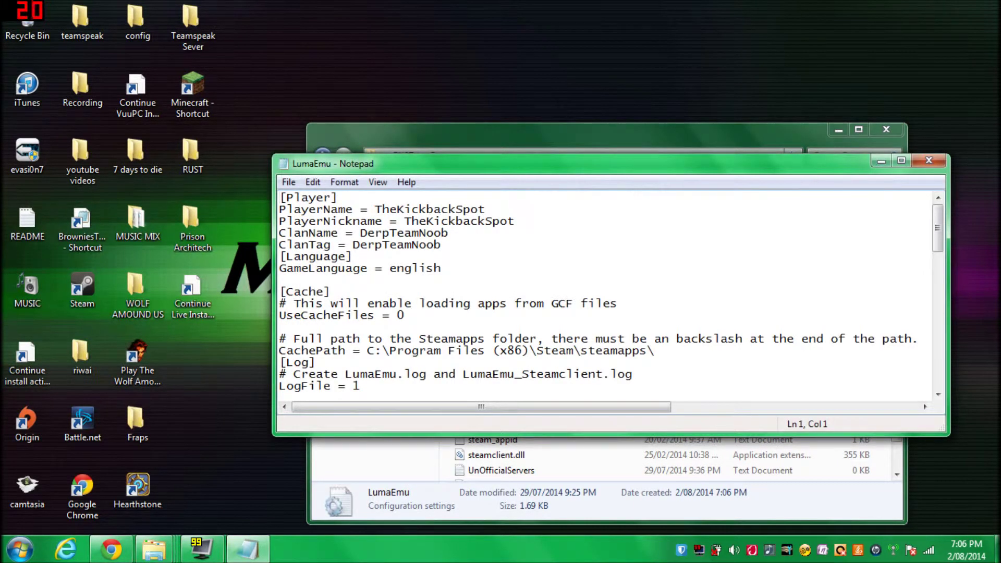
drag(382, 209, 479, 209)
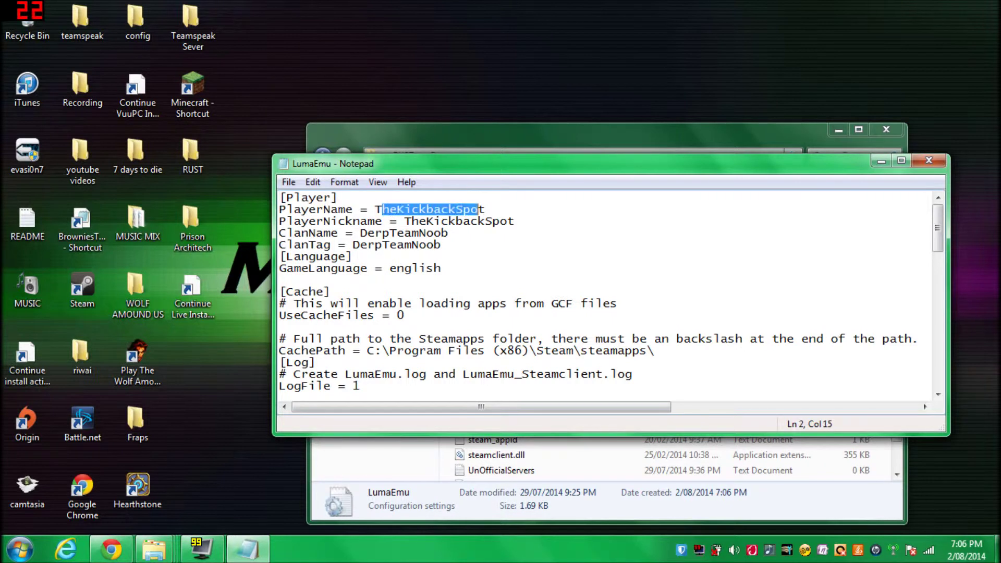
key(BackSpace)
key(BackSpace)
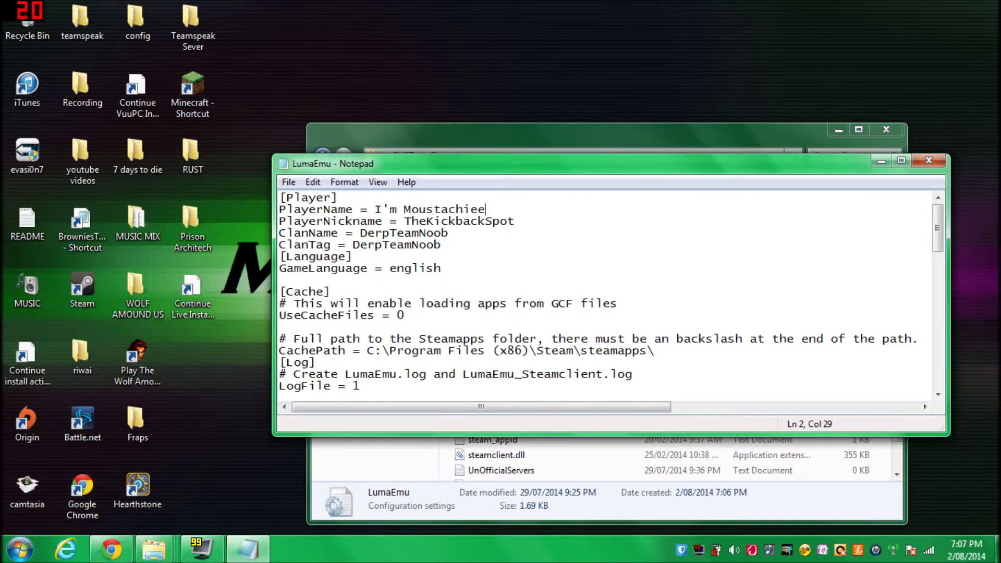
drag(404, 221, 448, 233)
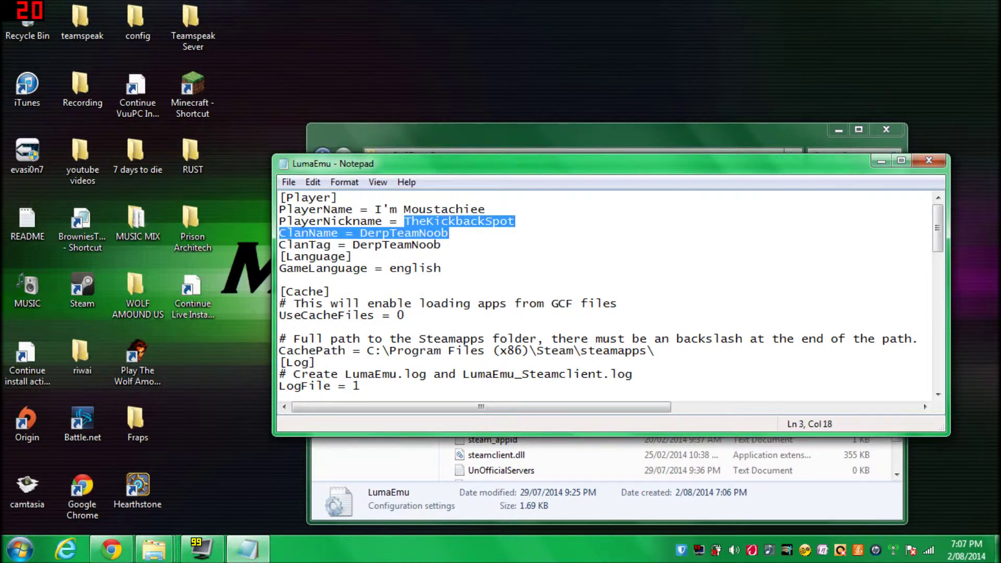
click(515, 221)
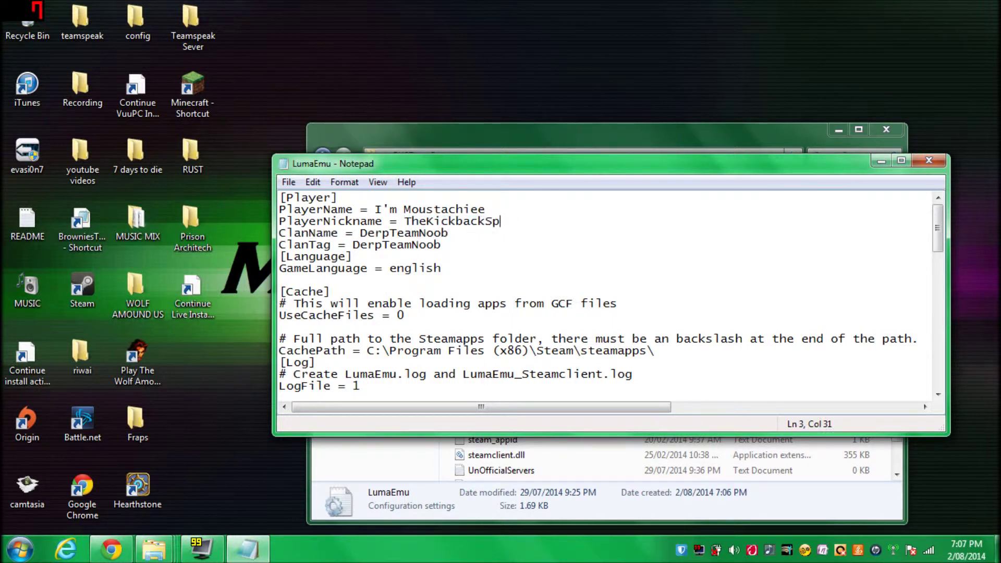
key(BackSpace)
key(BackSpace)
key(BackSpace)
key(BackSpace)
key(BackSpace)
key(BackSpace)
key(BackSpace)
key(BackSpace)
key(BackSpace)
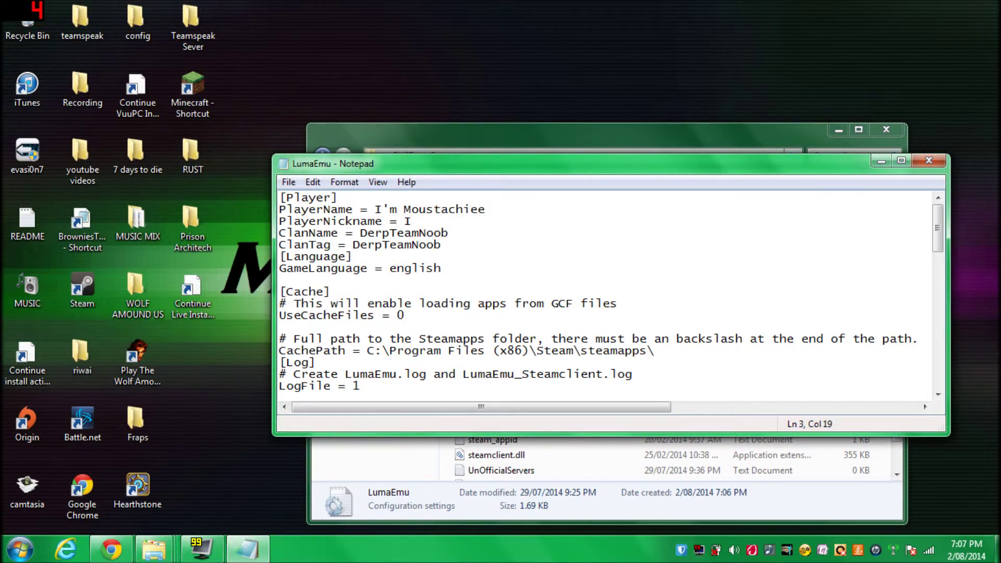
text('m Moustachiee)
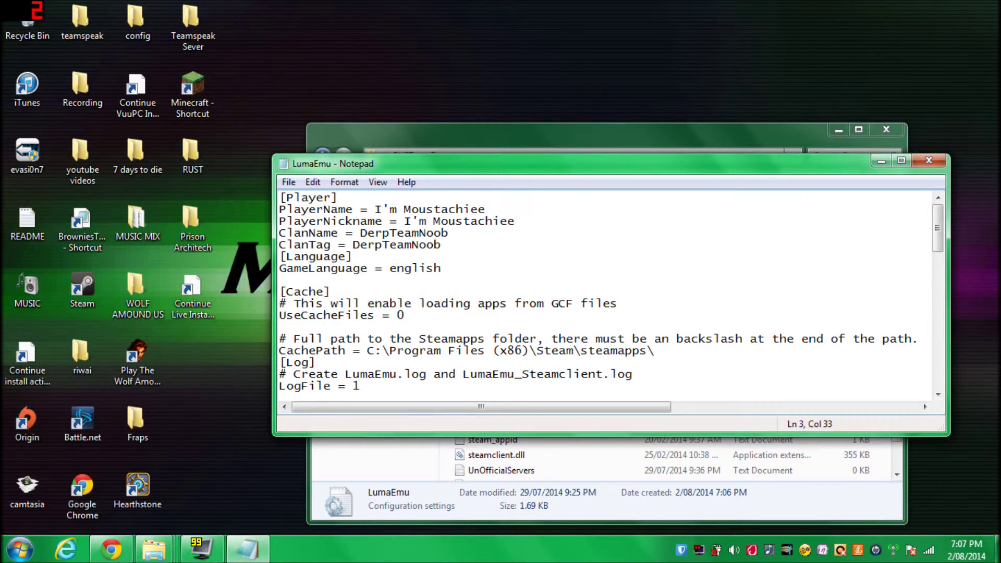
Step: Remove the apostrophes and replace the spaces with underscores in both name values
click(419, 221)
key(BackSpace)
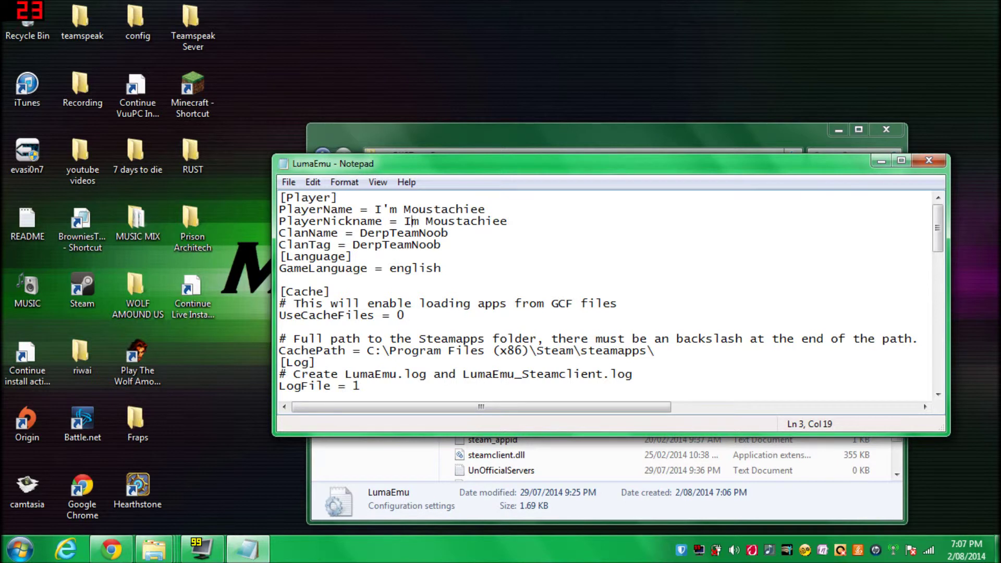
click(338, 197)
click(390, 209)
key(BackSpace)
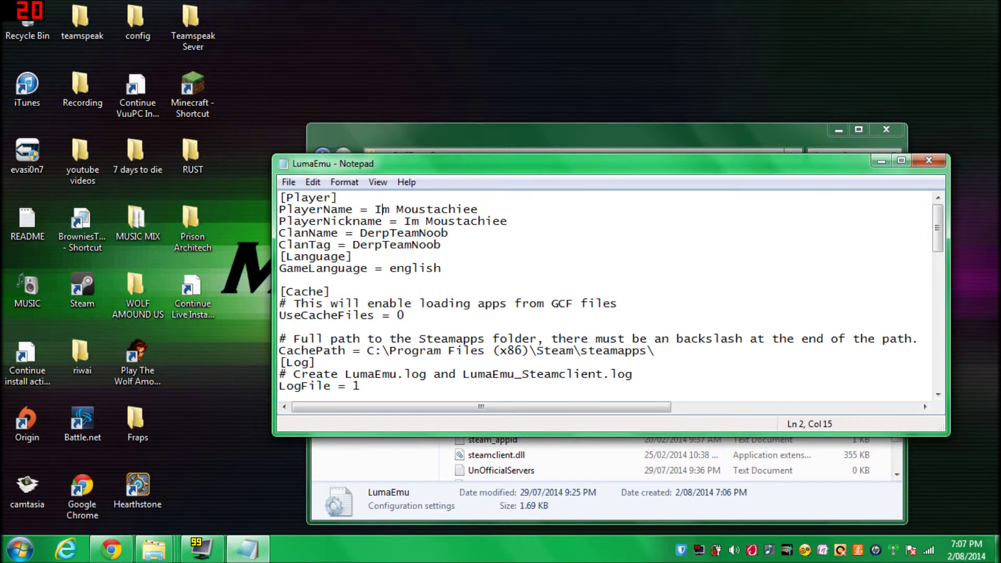
click(396, 209)
key(BackSpace)
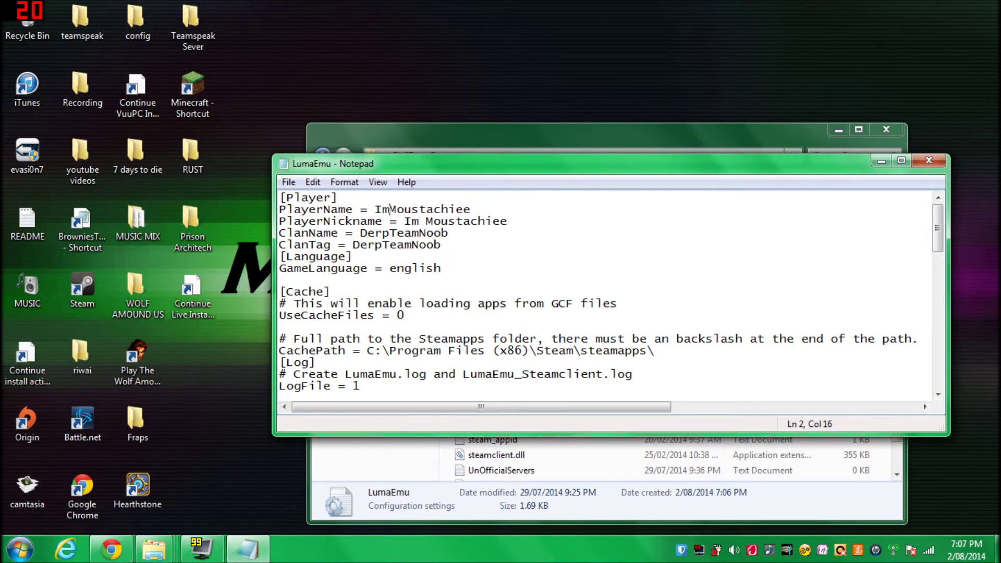
text(_)
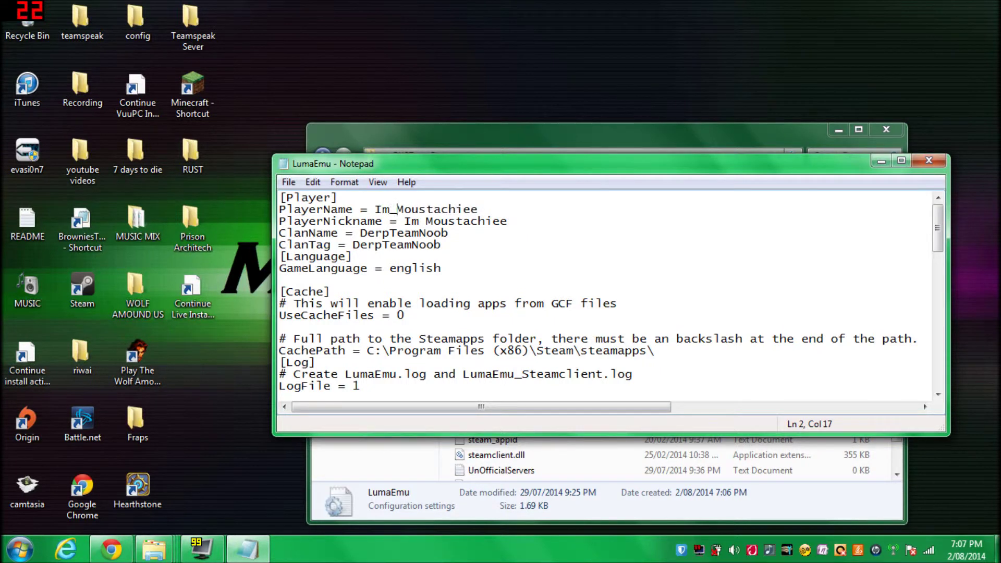
click(420, 221)
key(BackSpace)
text(_)
Step: Save the LumaEmu config, reopen it to verify the edits, and close it
click(288, 182)
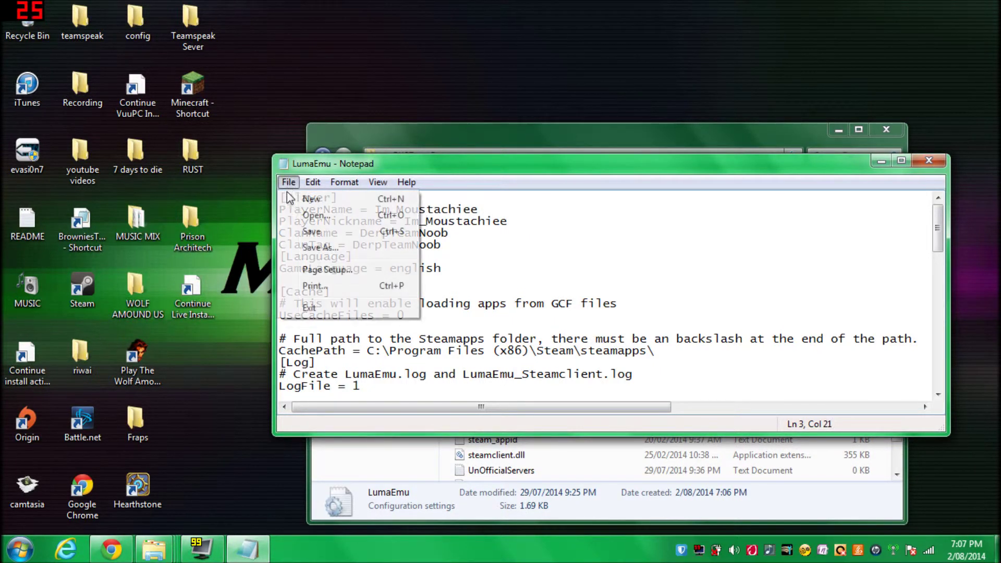
click(313, 232)
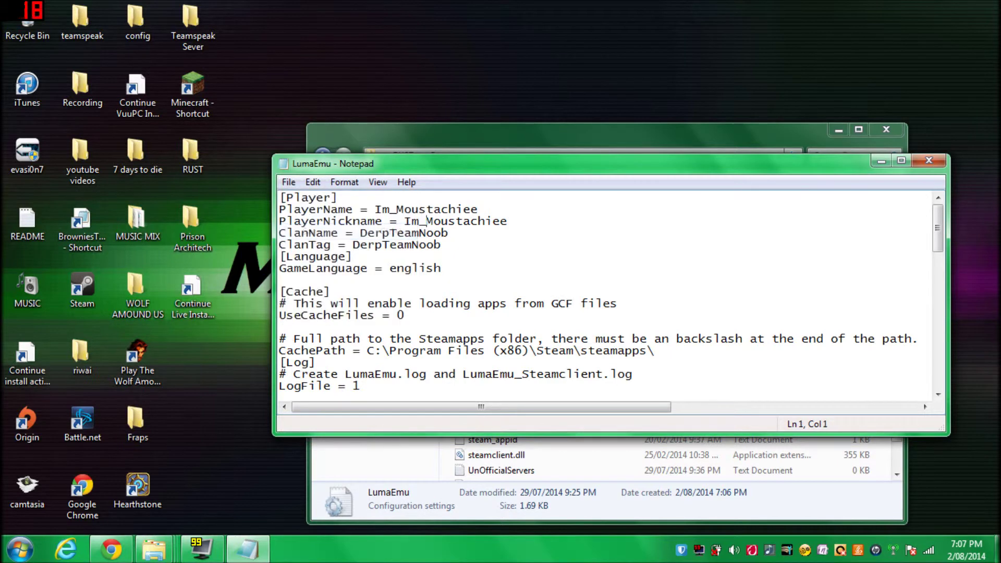
click(930, 161)
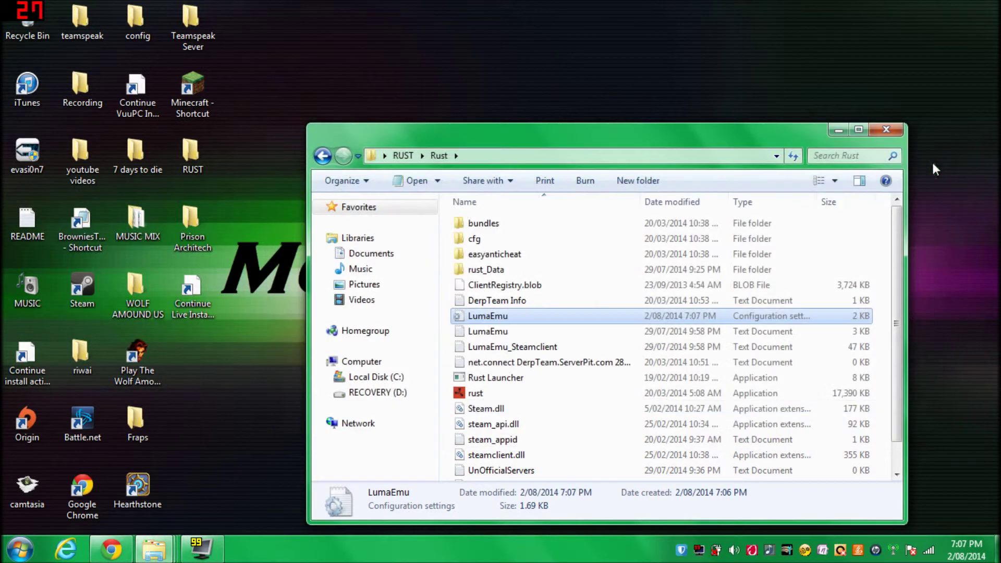
double_click(503, 317)
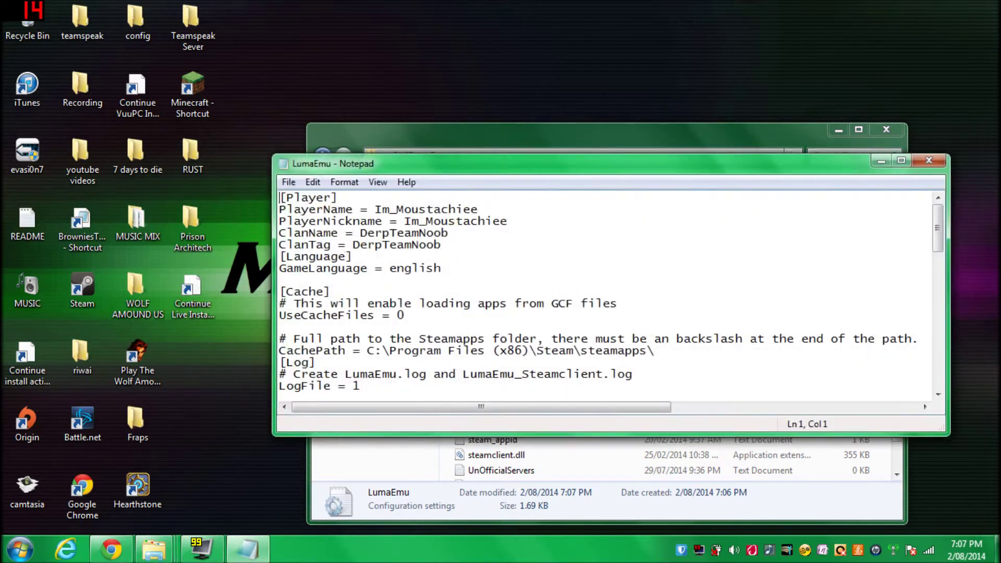
click(928, 161)
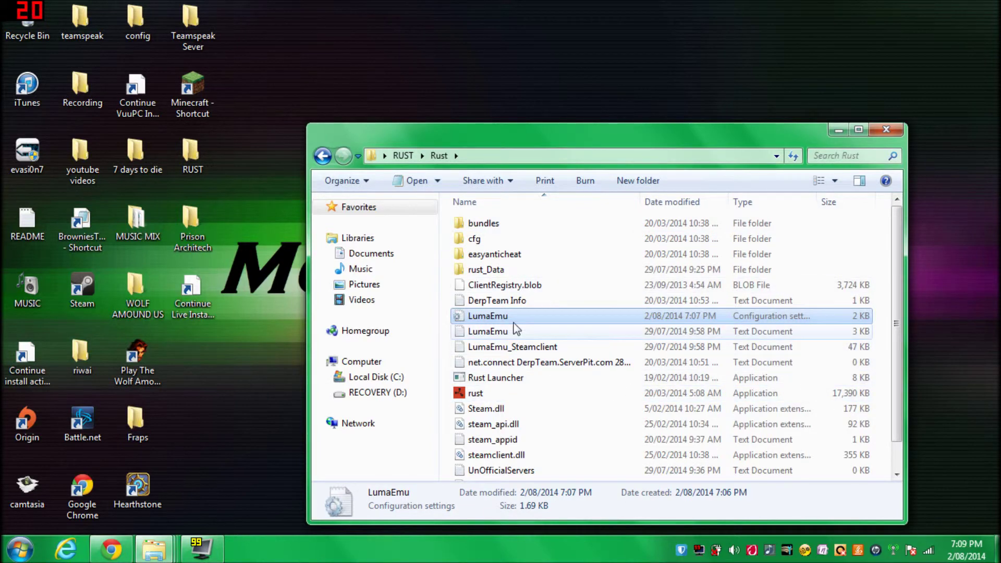
Step: Start the rust application with 1280 x 720 resolution and Simple graphics quality
click(475, 394)
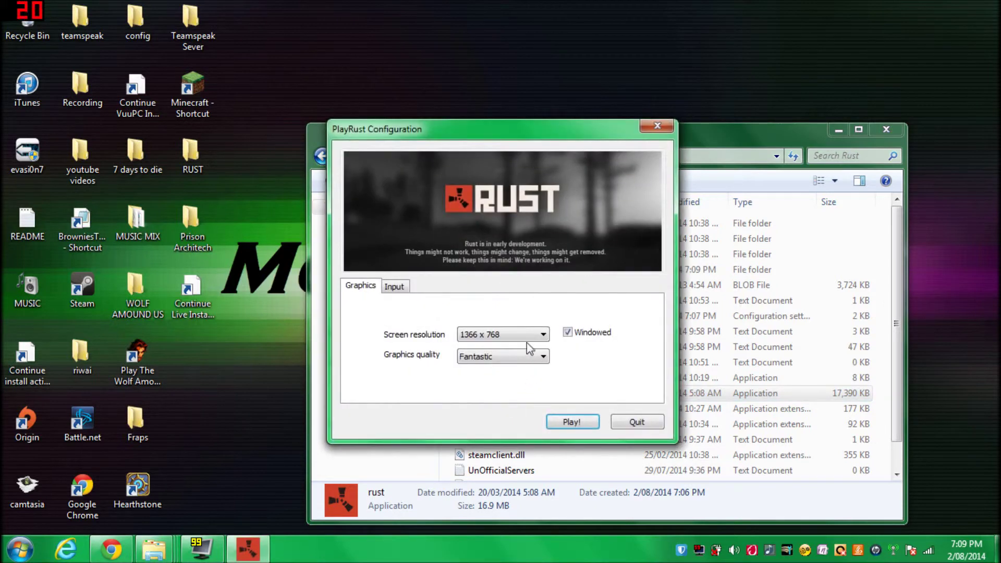
click(508, 333)
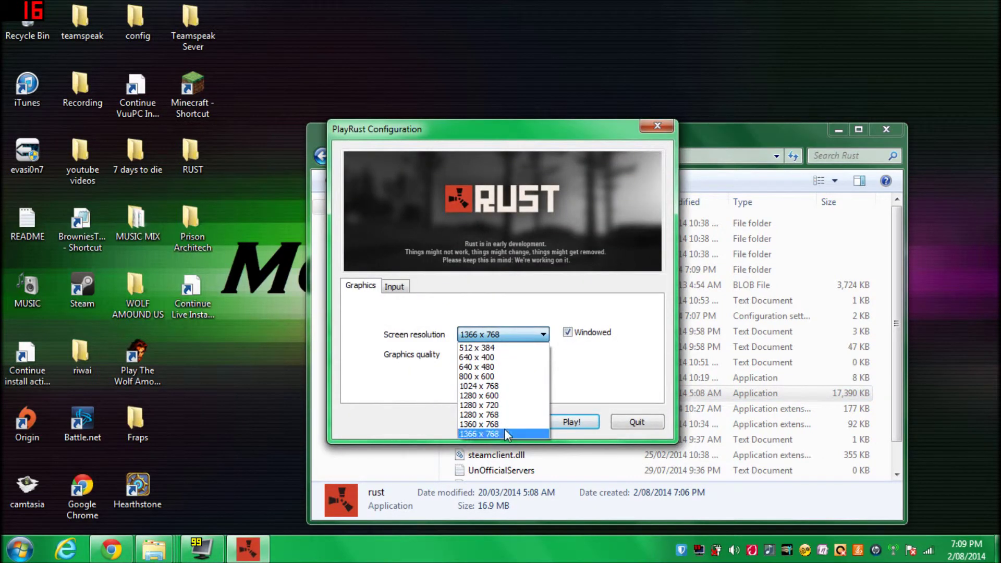
click(496, 406)
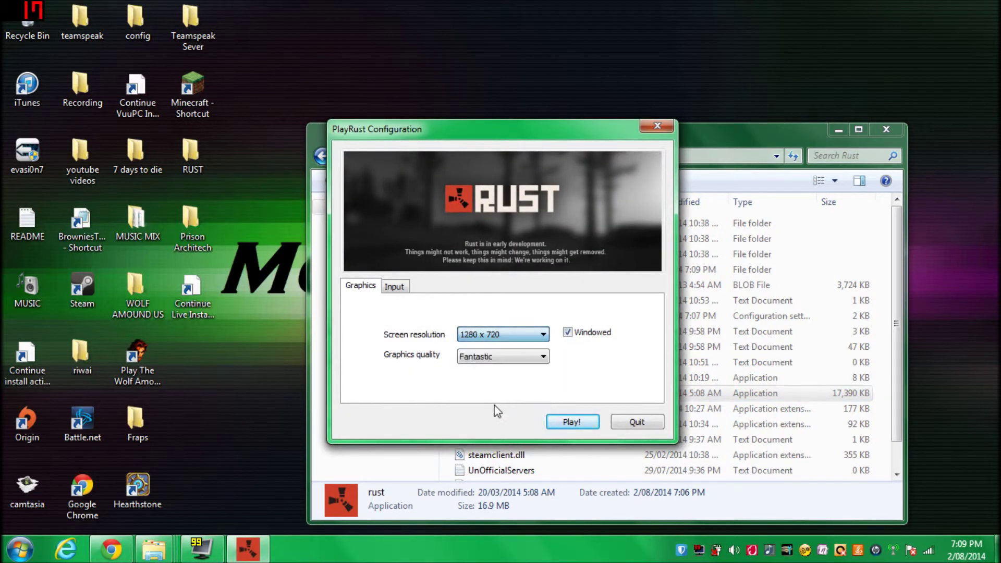
click(511, 357)
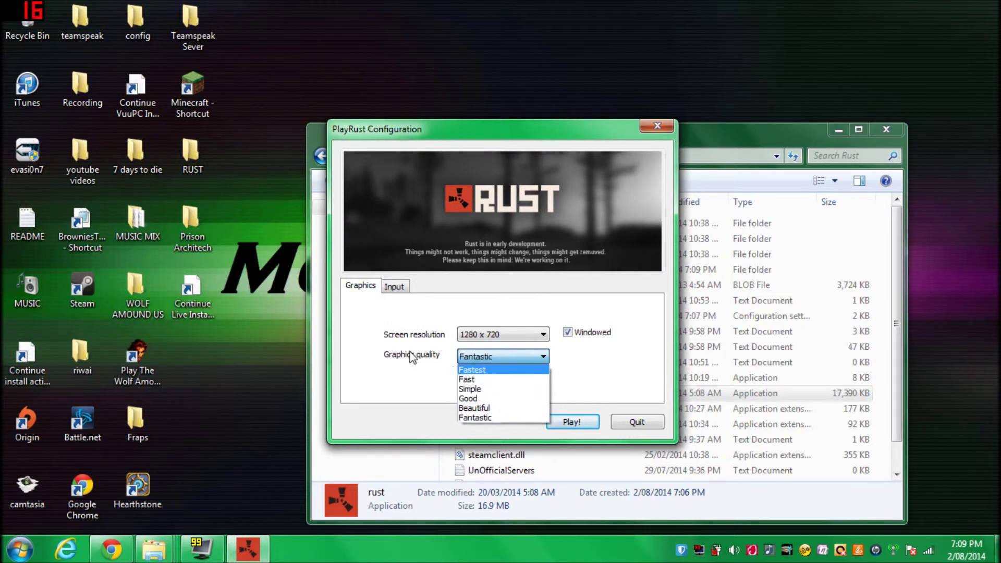
click(488, 399)
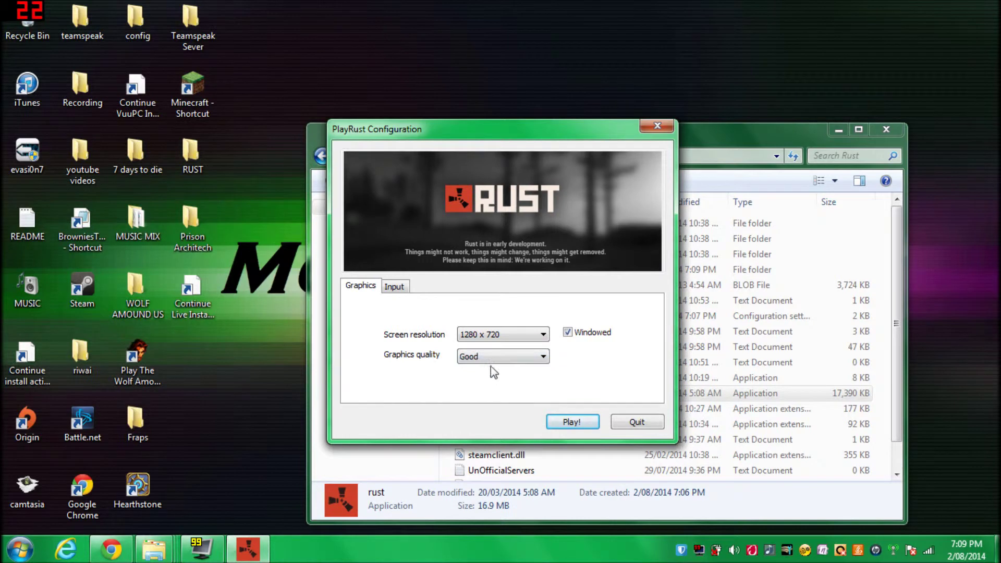
click(491, 359)
click(522, 389)
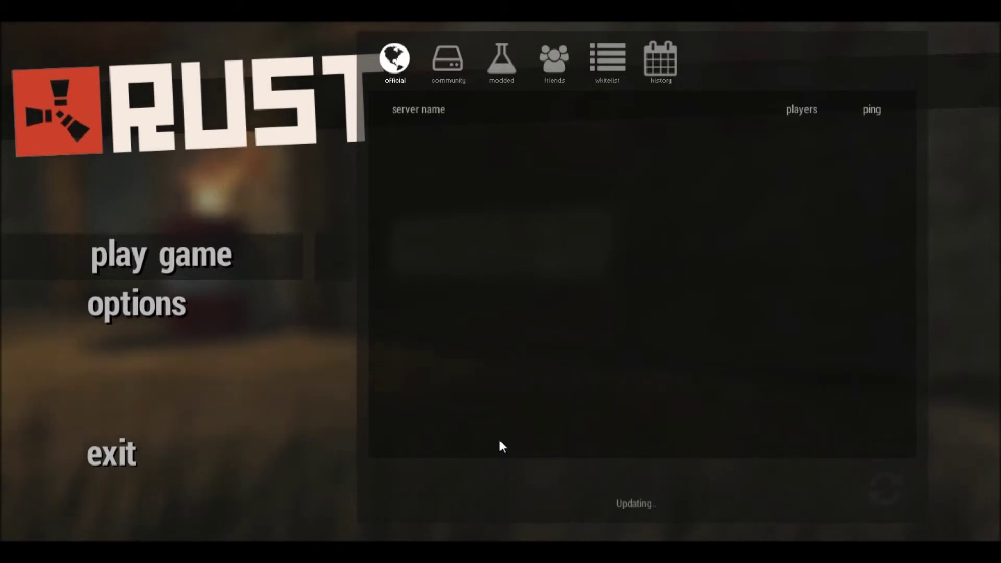
Step: Open the Rust console with F1 and recall the net.connect my-g.info:28015 command
key(F1)
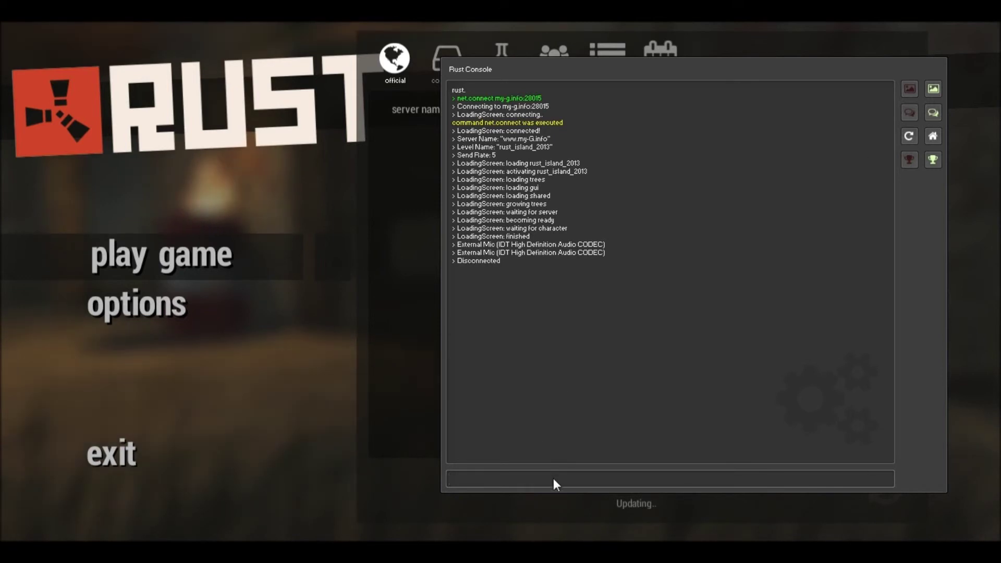
key(Up)
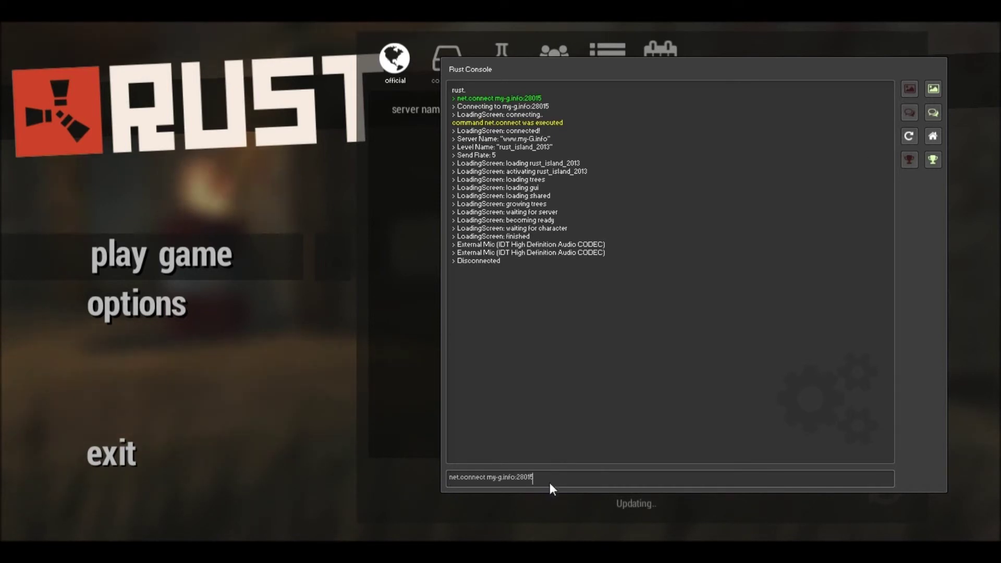
Step: Run the net.connect my-g.info:28015 command from the Rust console
key(Return)
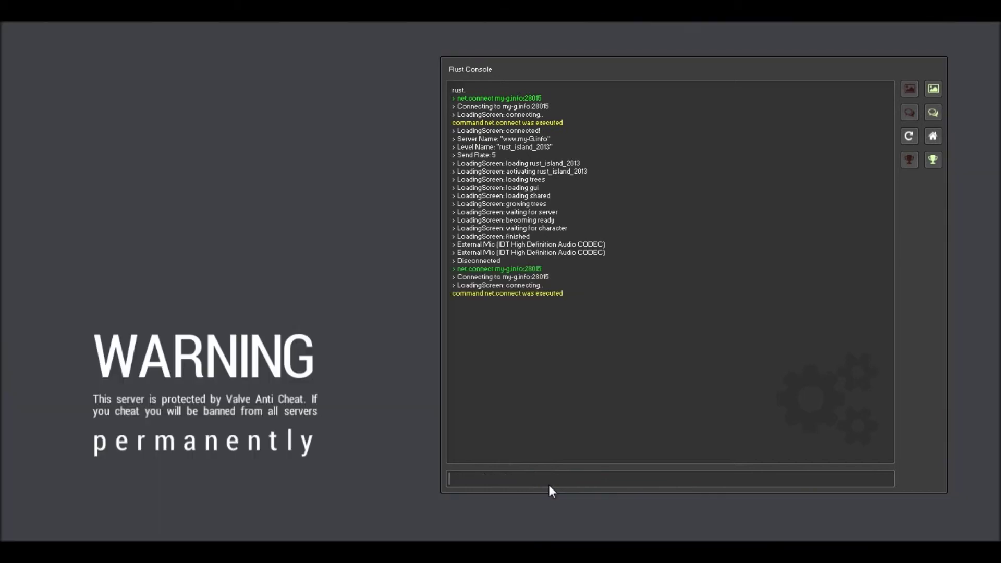